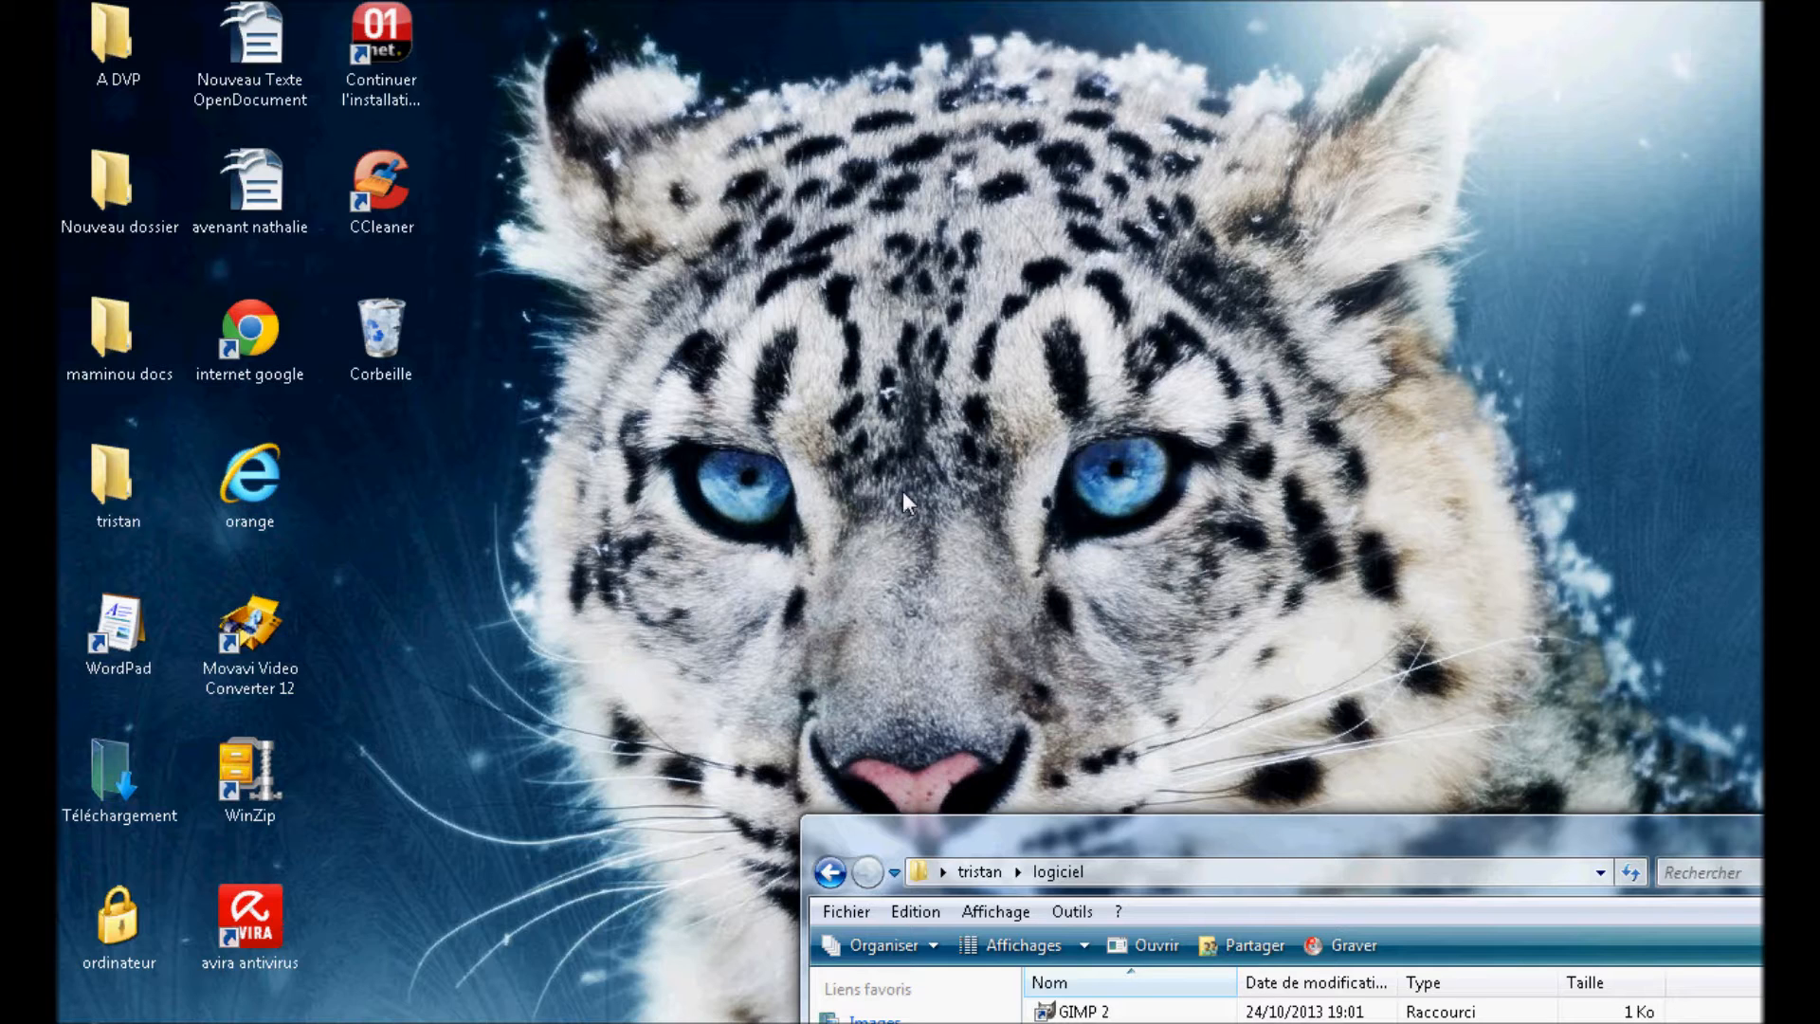
Launch GIMP 2 from the logiciel folder and reposition the image editor, tool options and layers windows on the desktop.
double_click(1080, 1011)
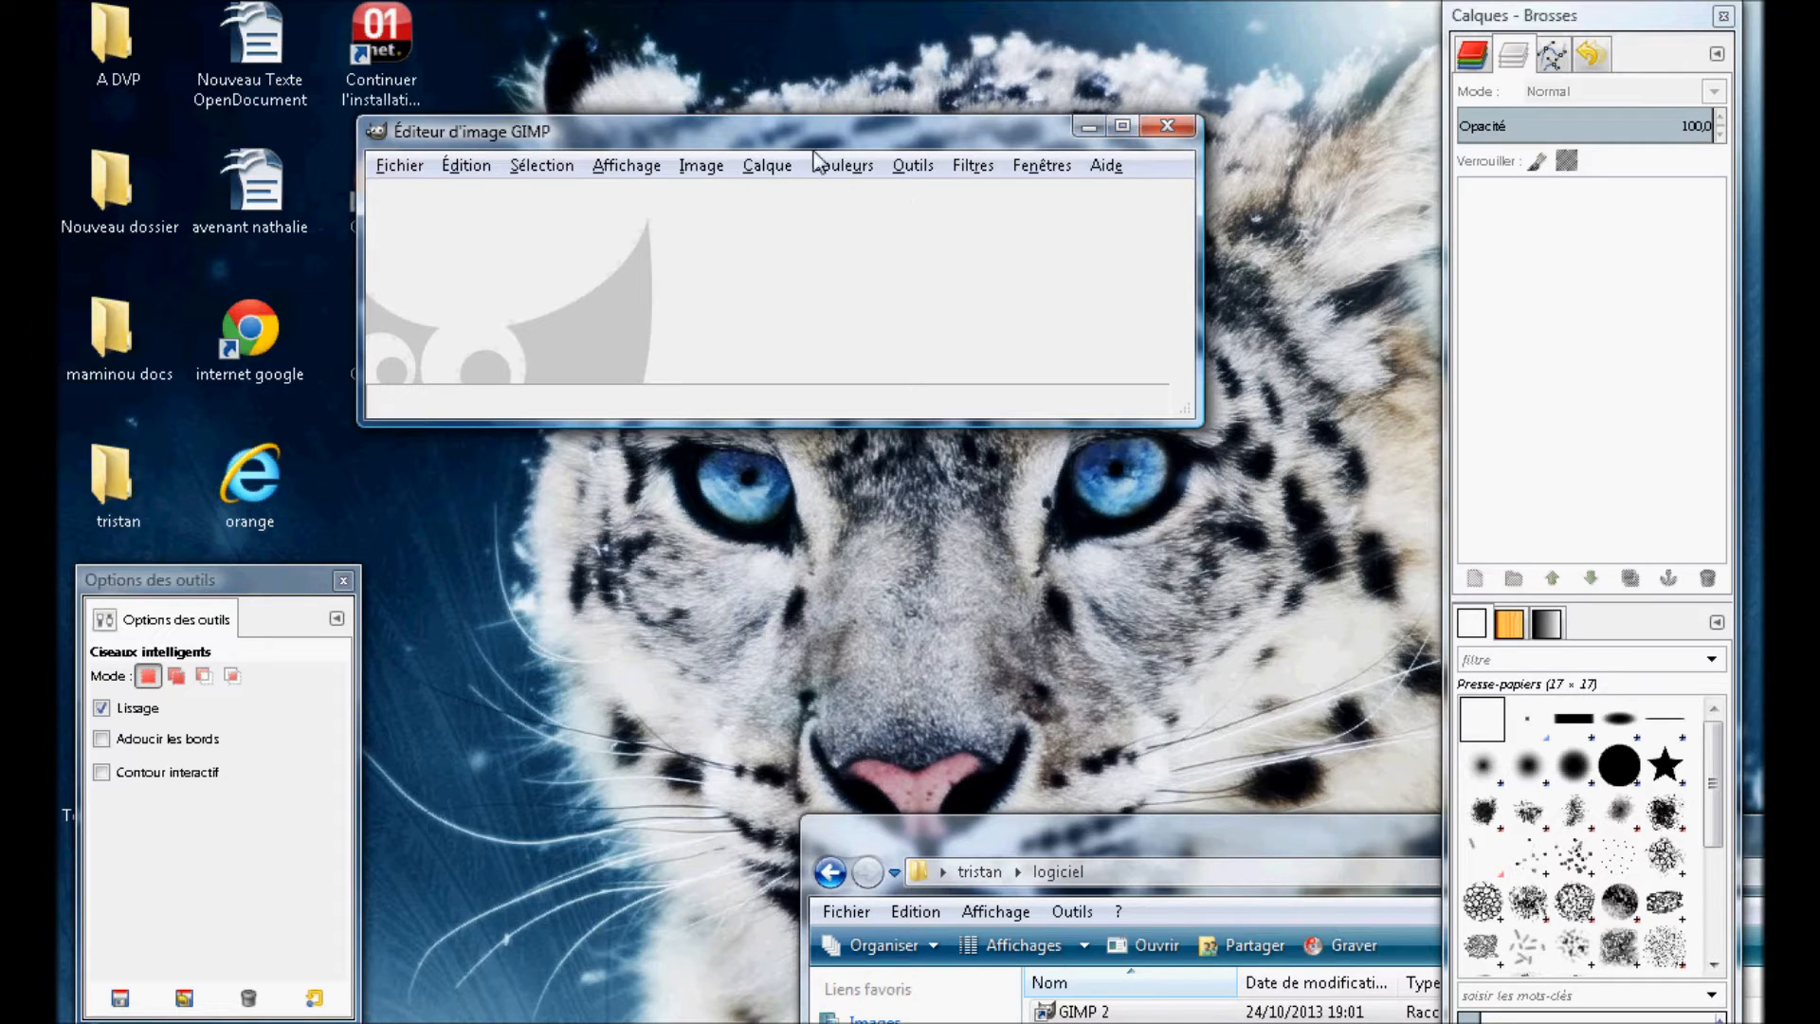
drag(814, 144, 947, 124)
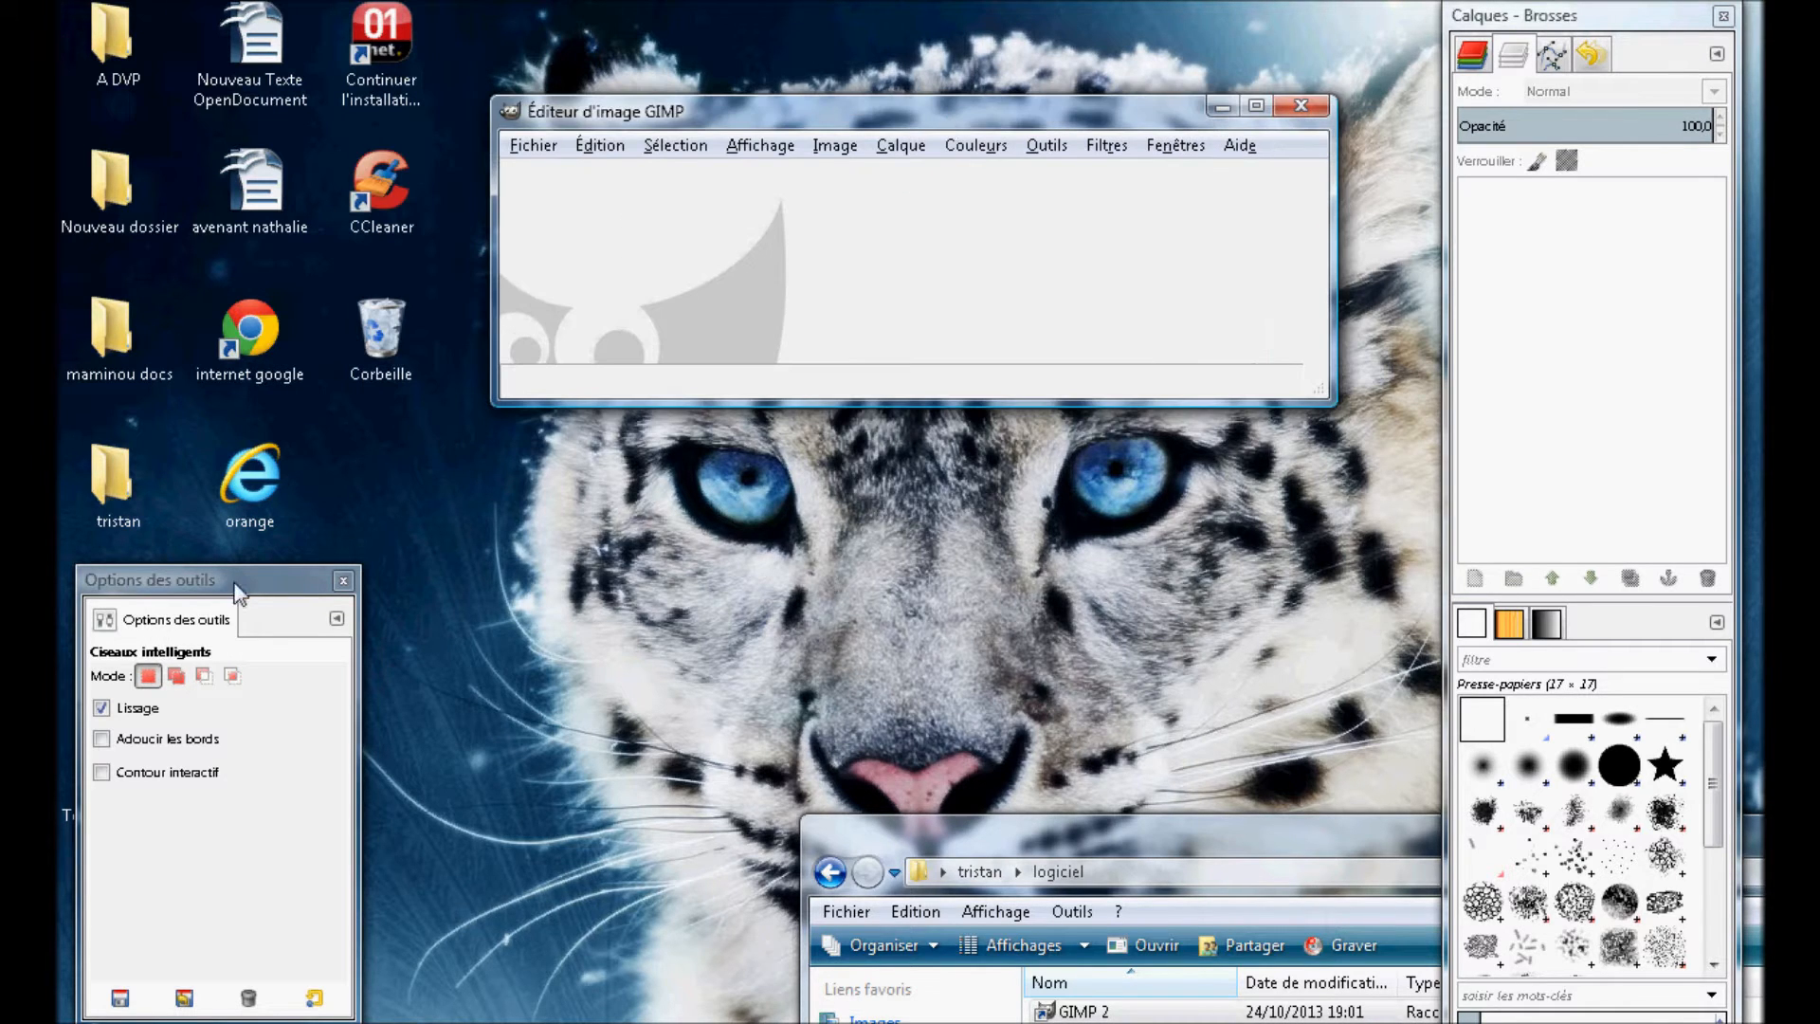
drag(193, 580, 223, 462)
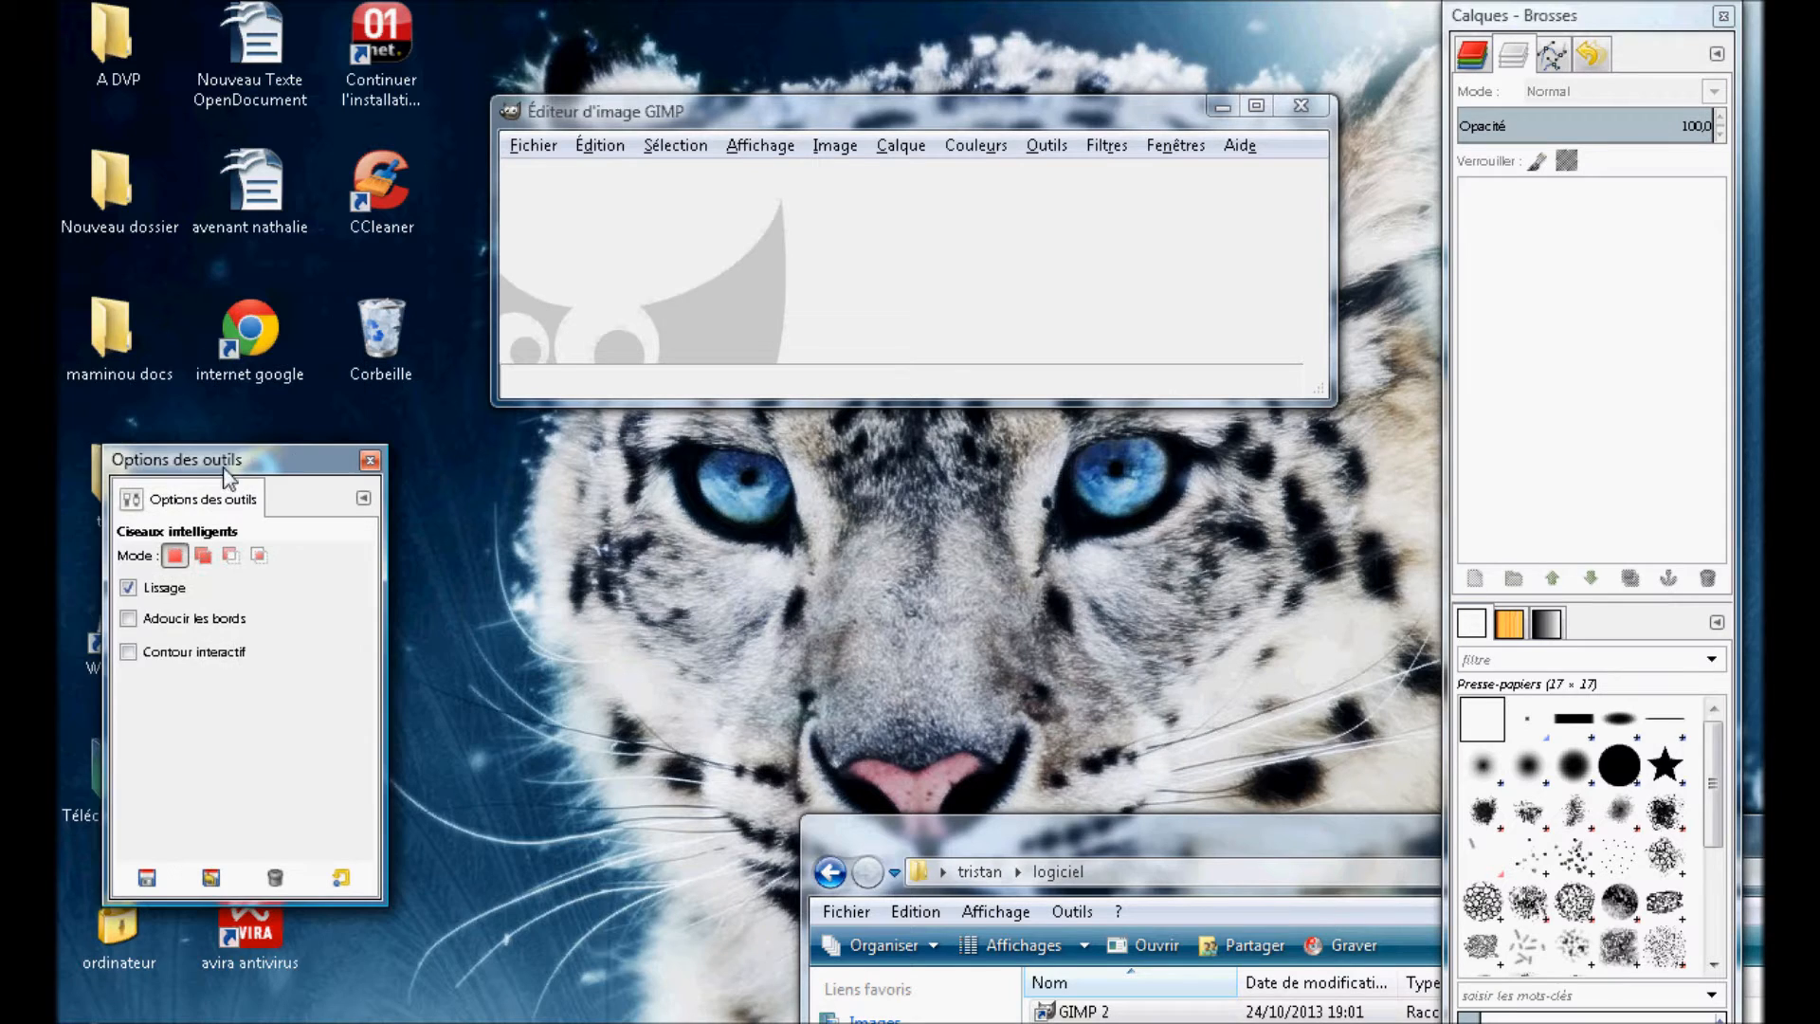
click(1571, 14)
mouse_move(1588, 13)
mouse_down()
mouse_move(1580, 241)
mouse_move(1594, 47)
mouse_up()
Open a new toolbox, widen it, and arrange it above the tool options window.
click(1047, 145)
mouse_move(1182, 209)
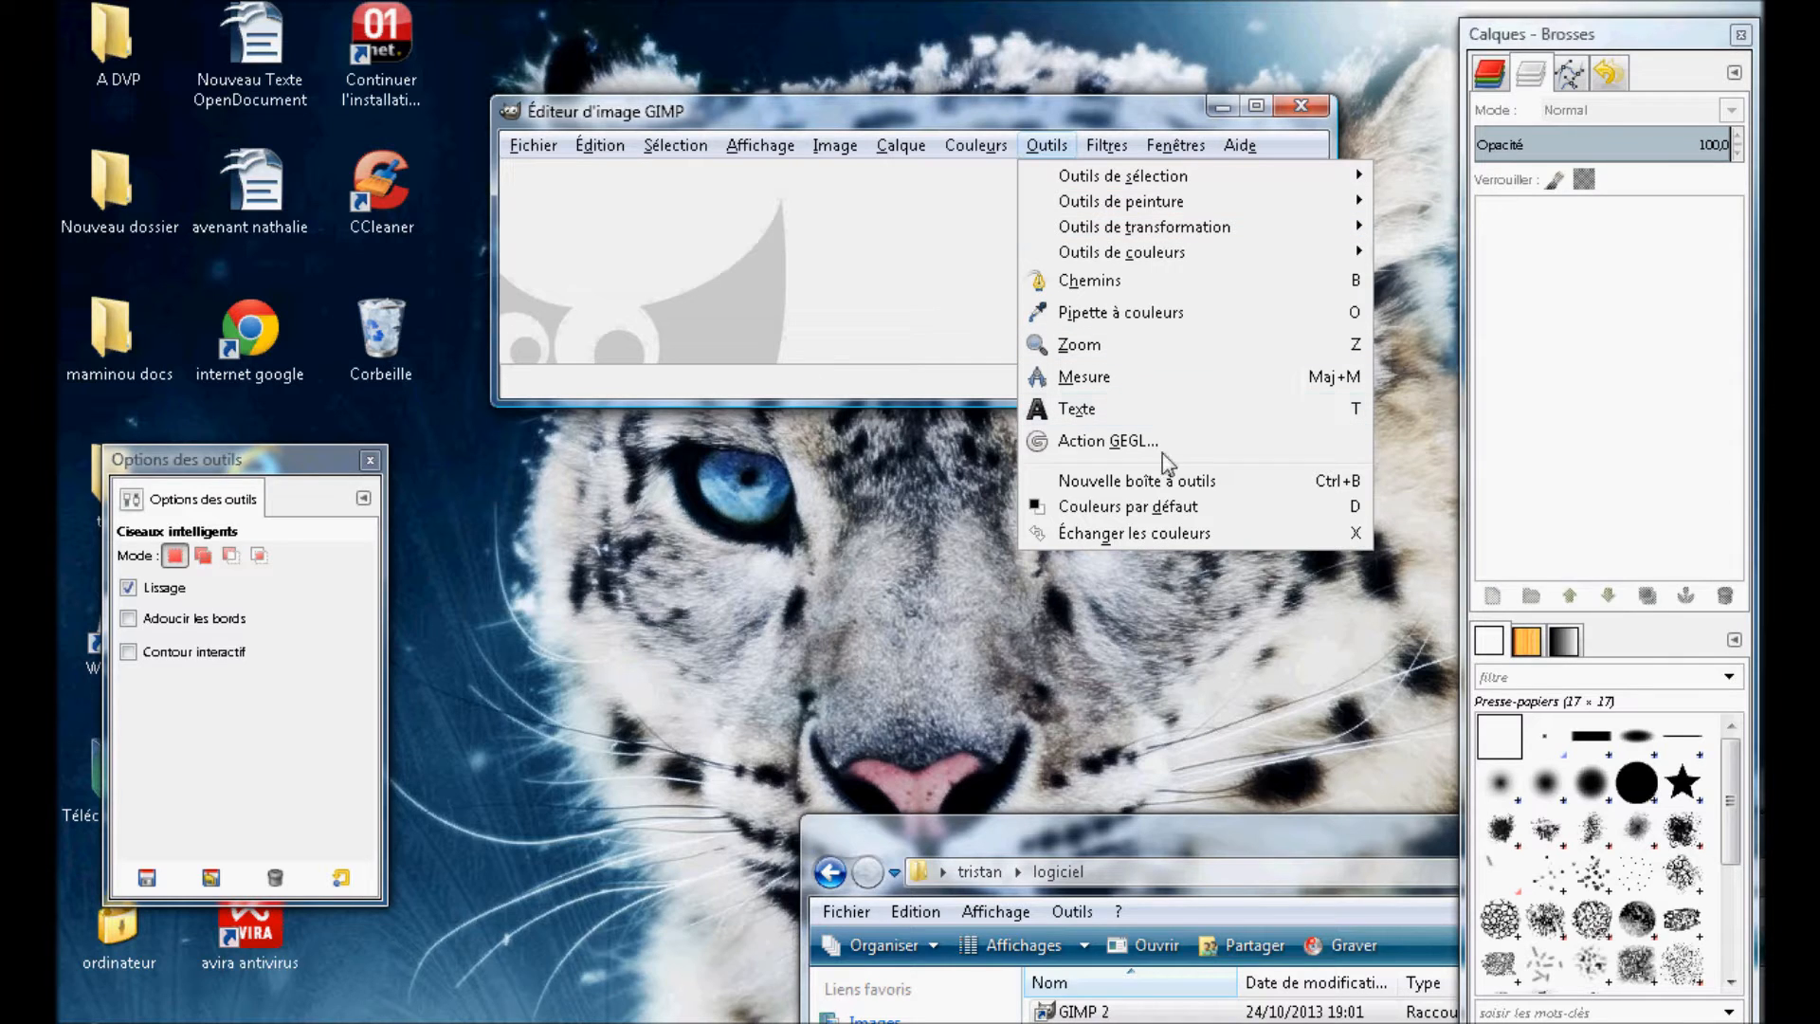
click(1176, 479)
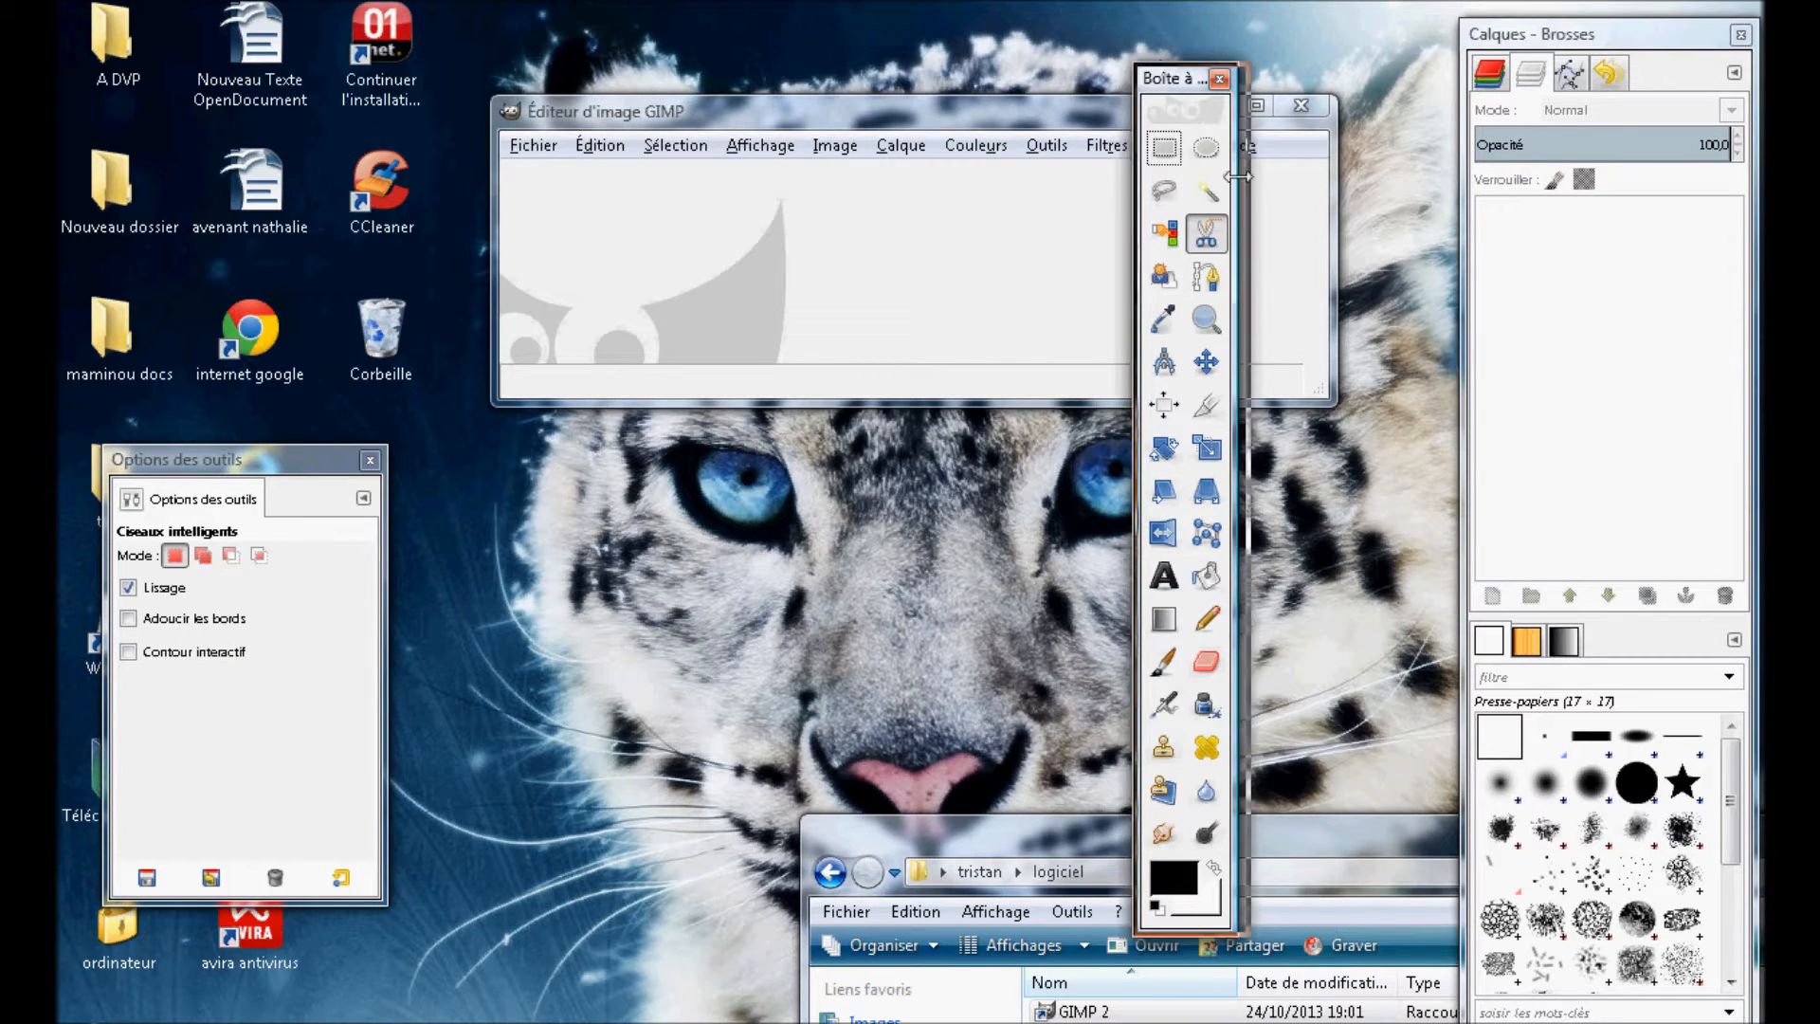
drag(1237, 176, 1328, 176)
drag(1243, 87, 239, 87)
drag(359, 474, 382, 572)
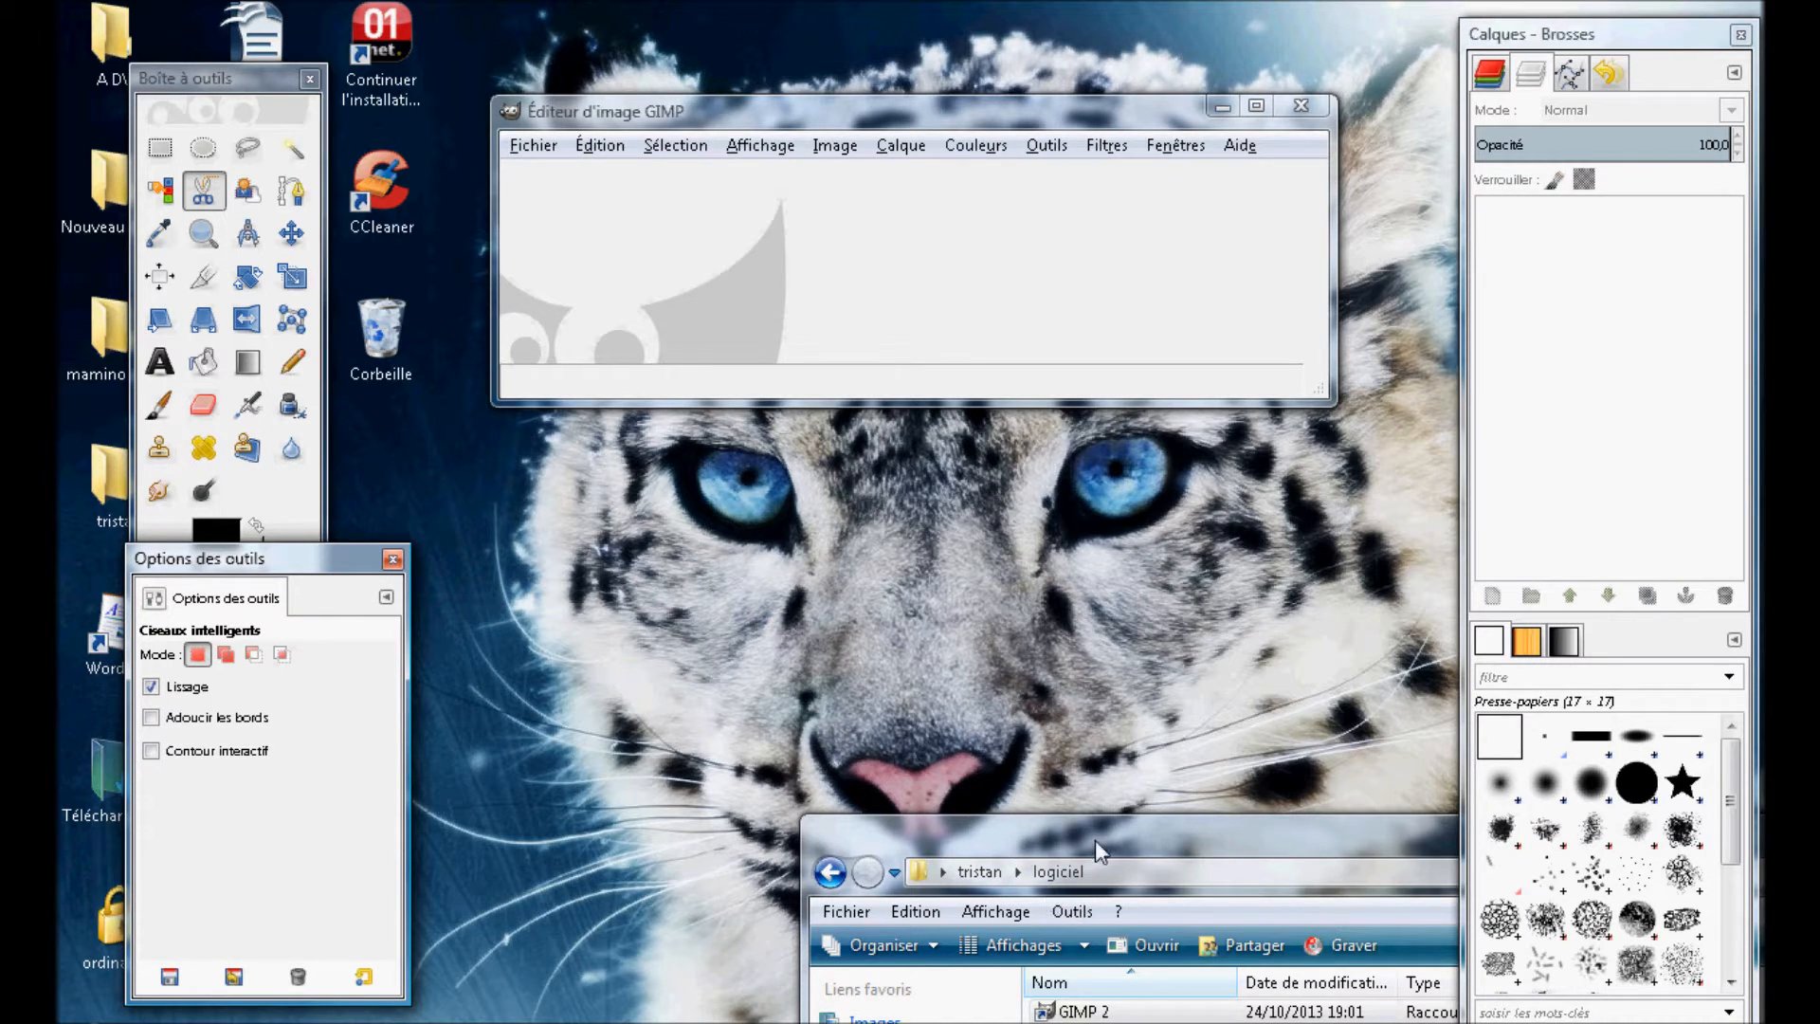
Close the logiciel folder window and move the tool options just below the toolbox colour swatches.
drag(1095, 840, 757, 747)
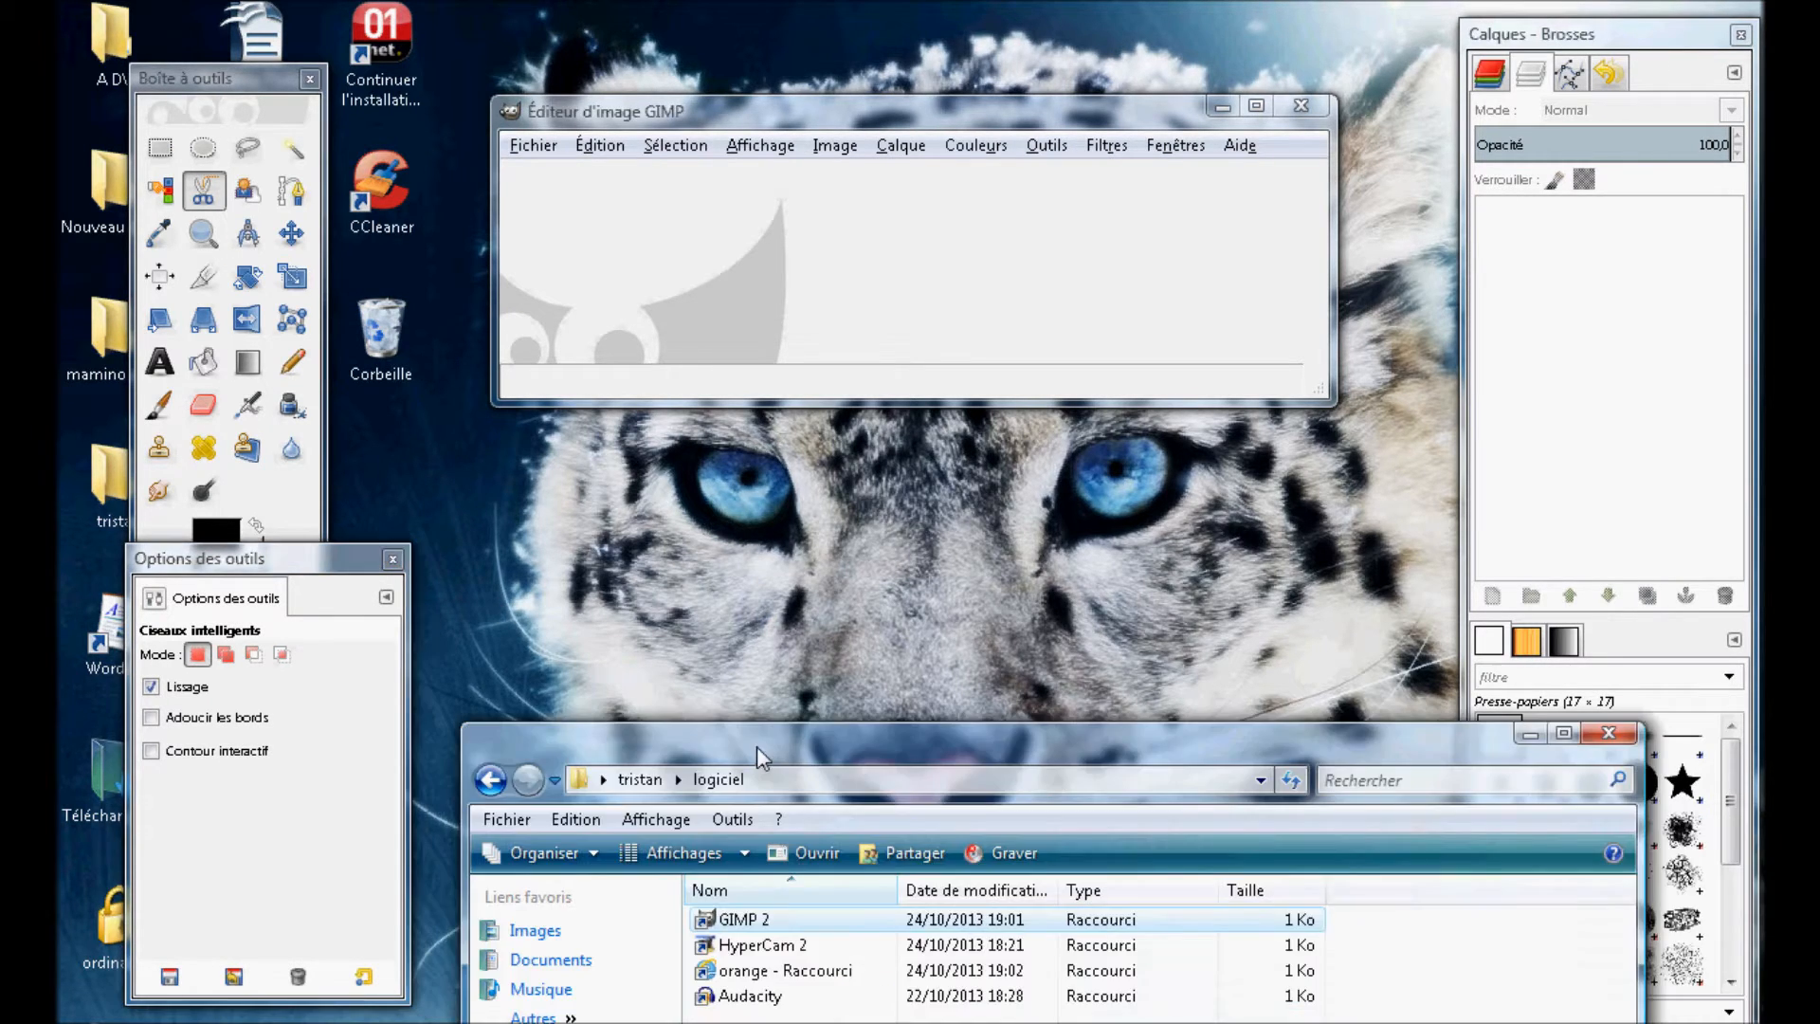
click(1609, 734)
drag(344, 566, 332, 618)
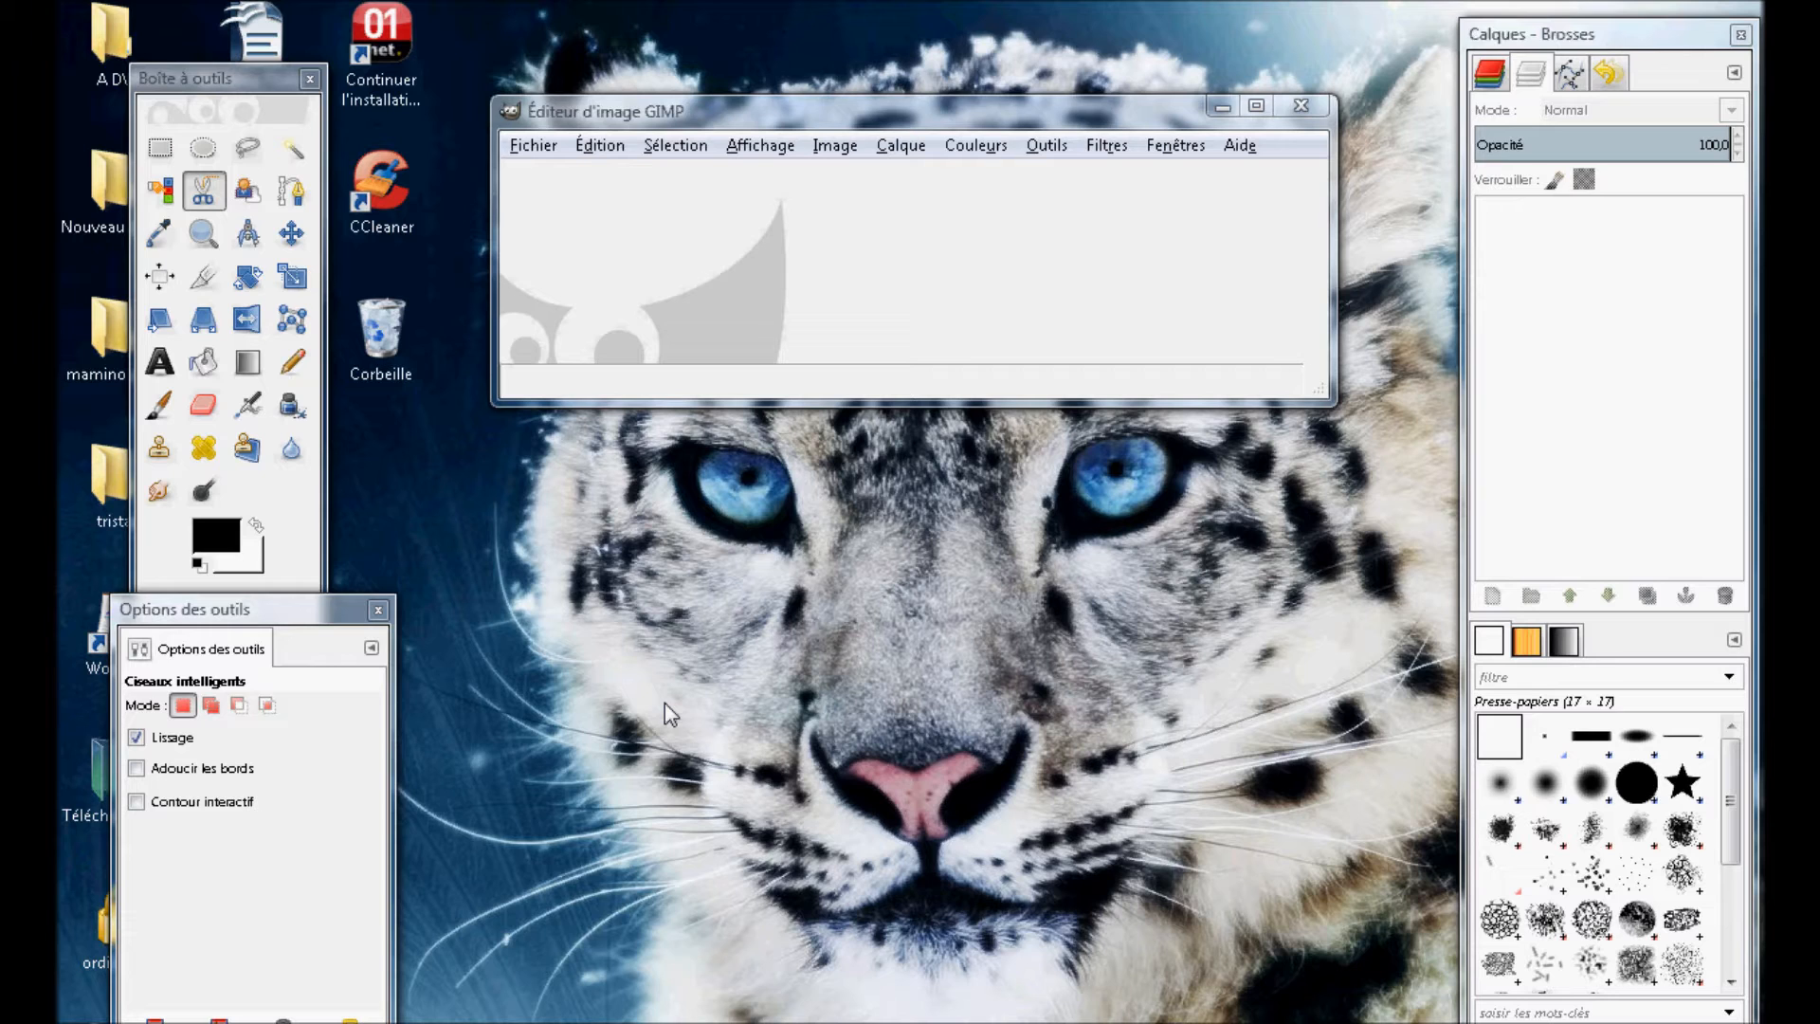
Open the photo CIMG0266.JPG and reposition its image window so the whole picture is in view.
click(533, 144)
click(621, 237)
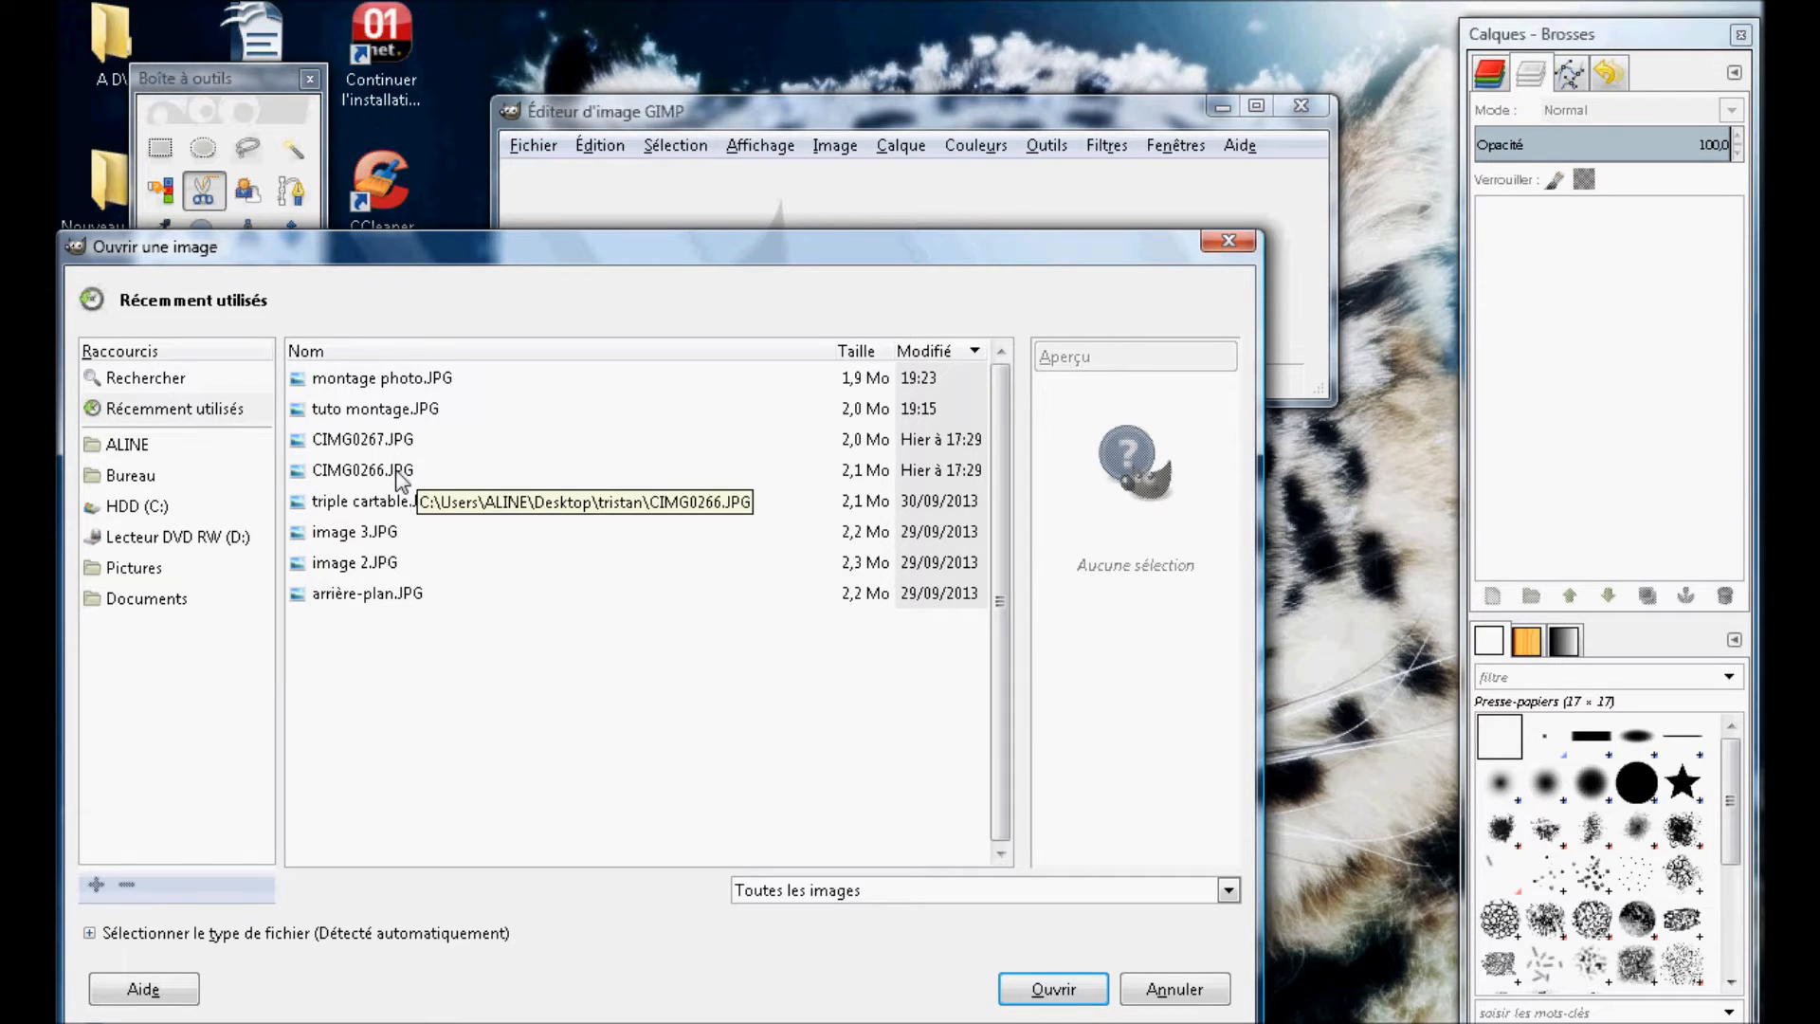
click(400, 470)
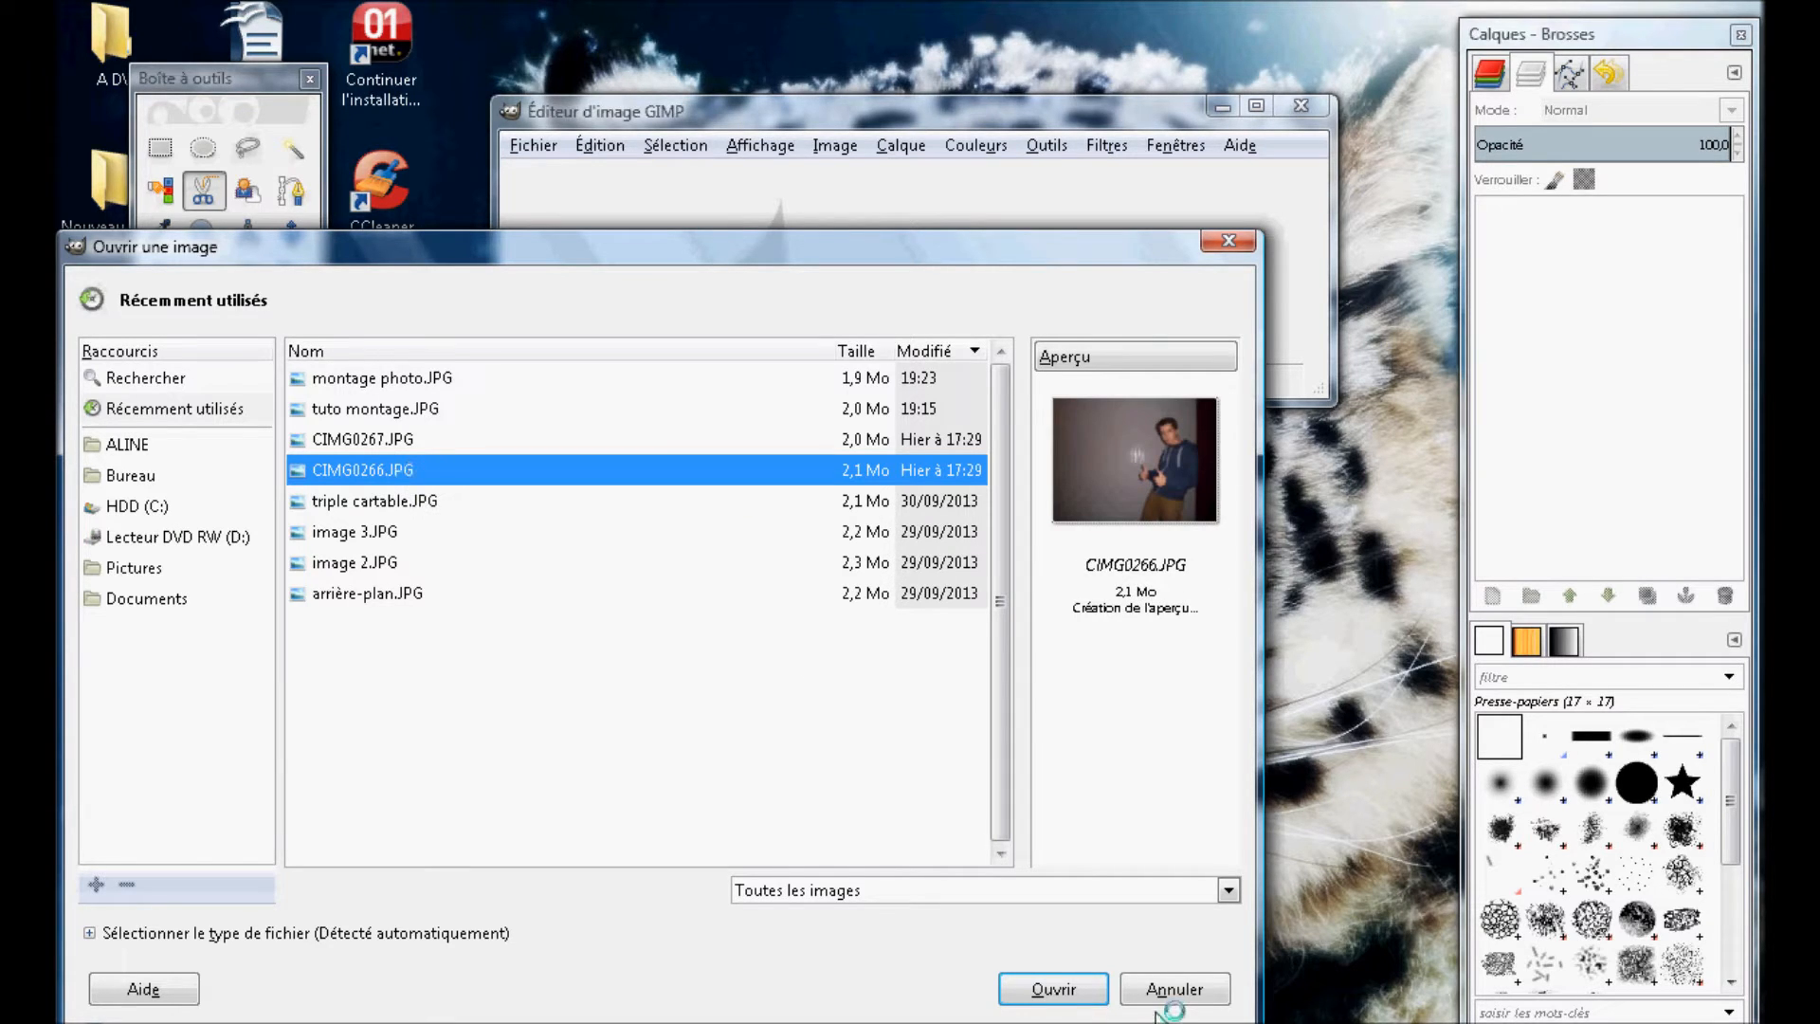
click(1070, 990)
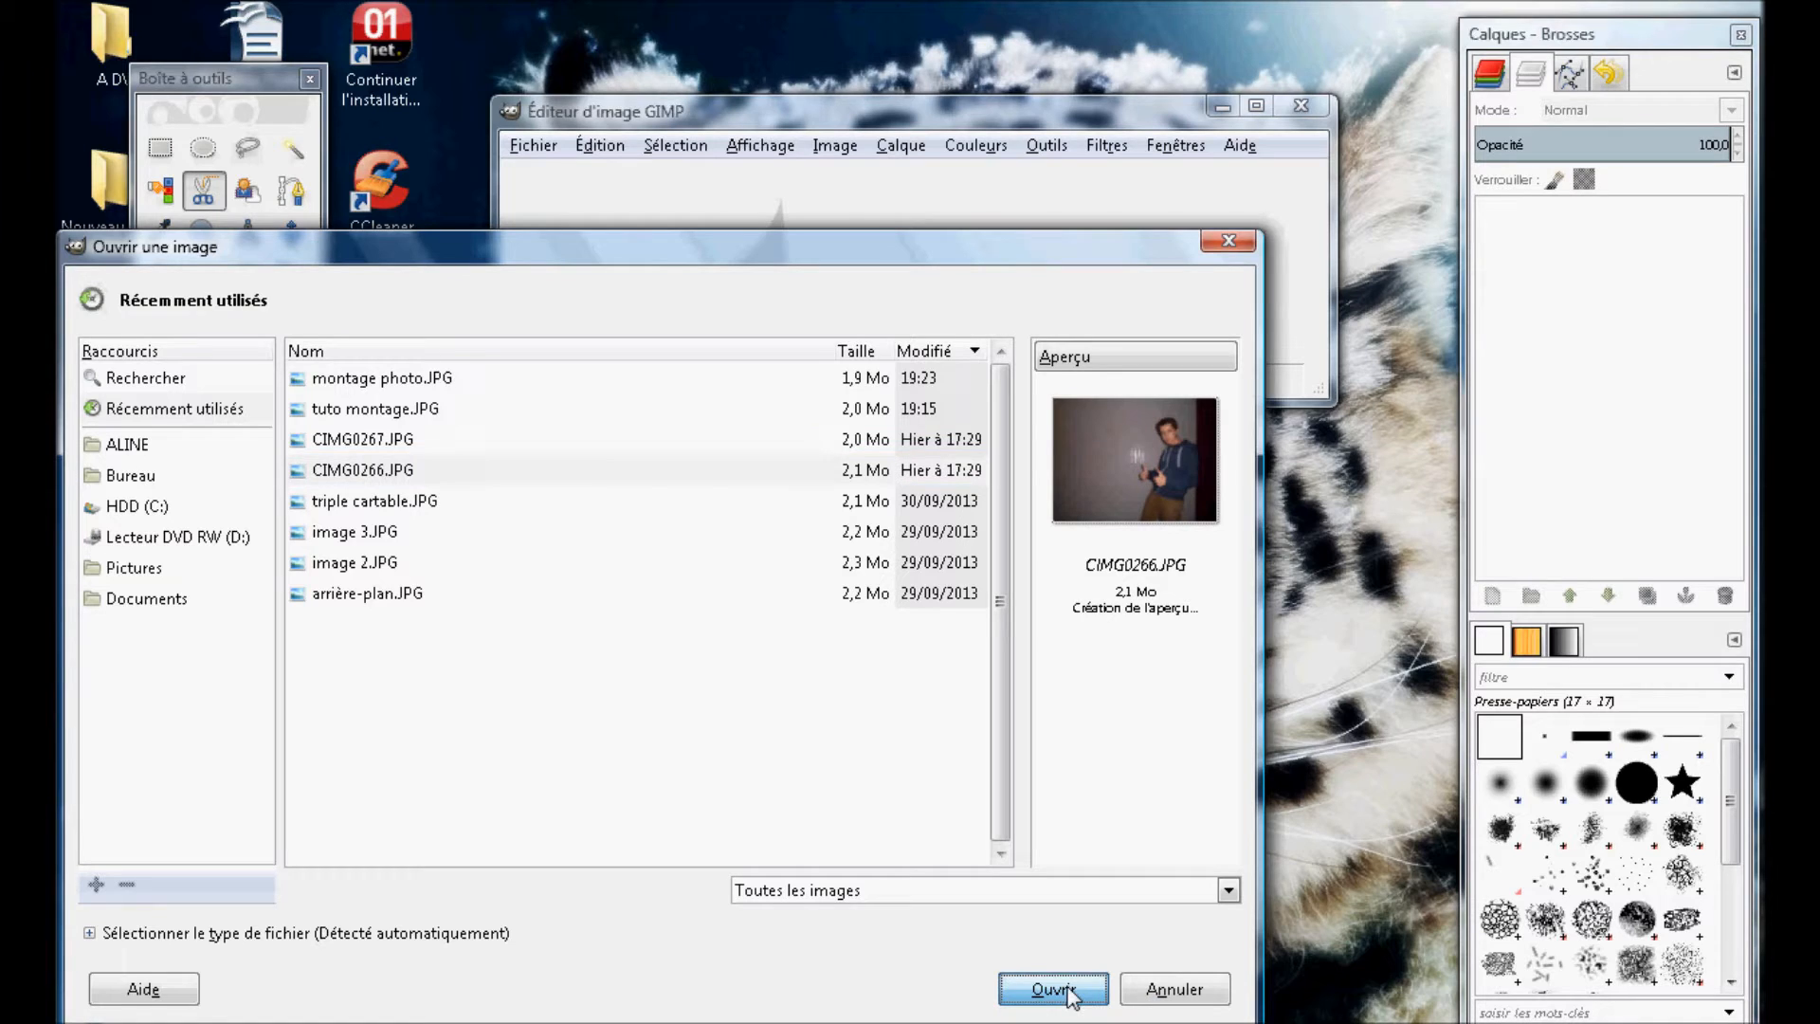
click(1052, 988)
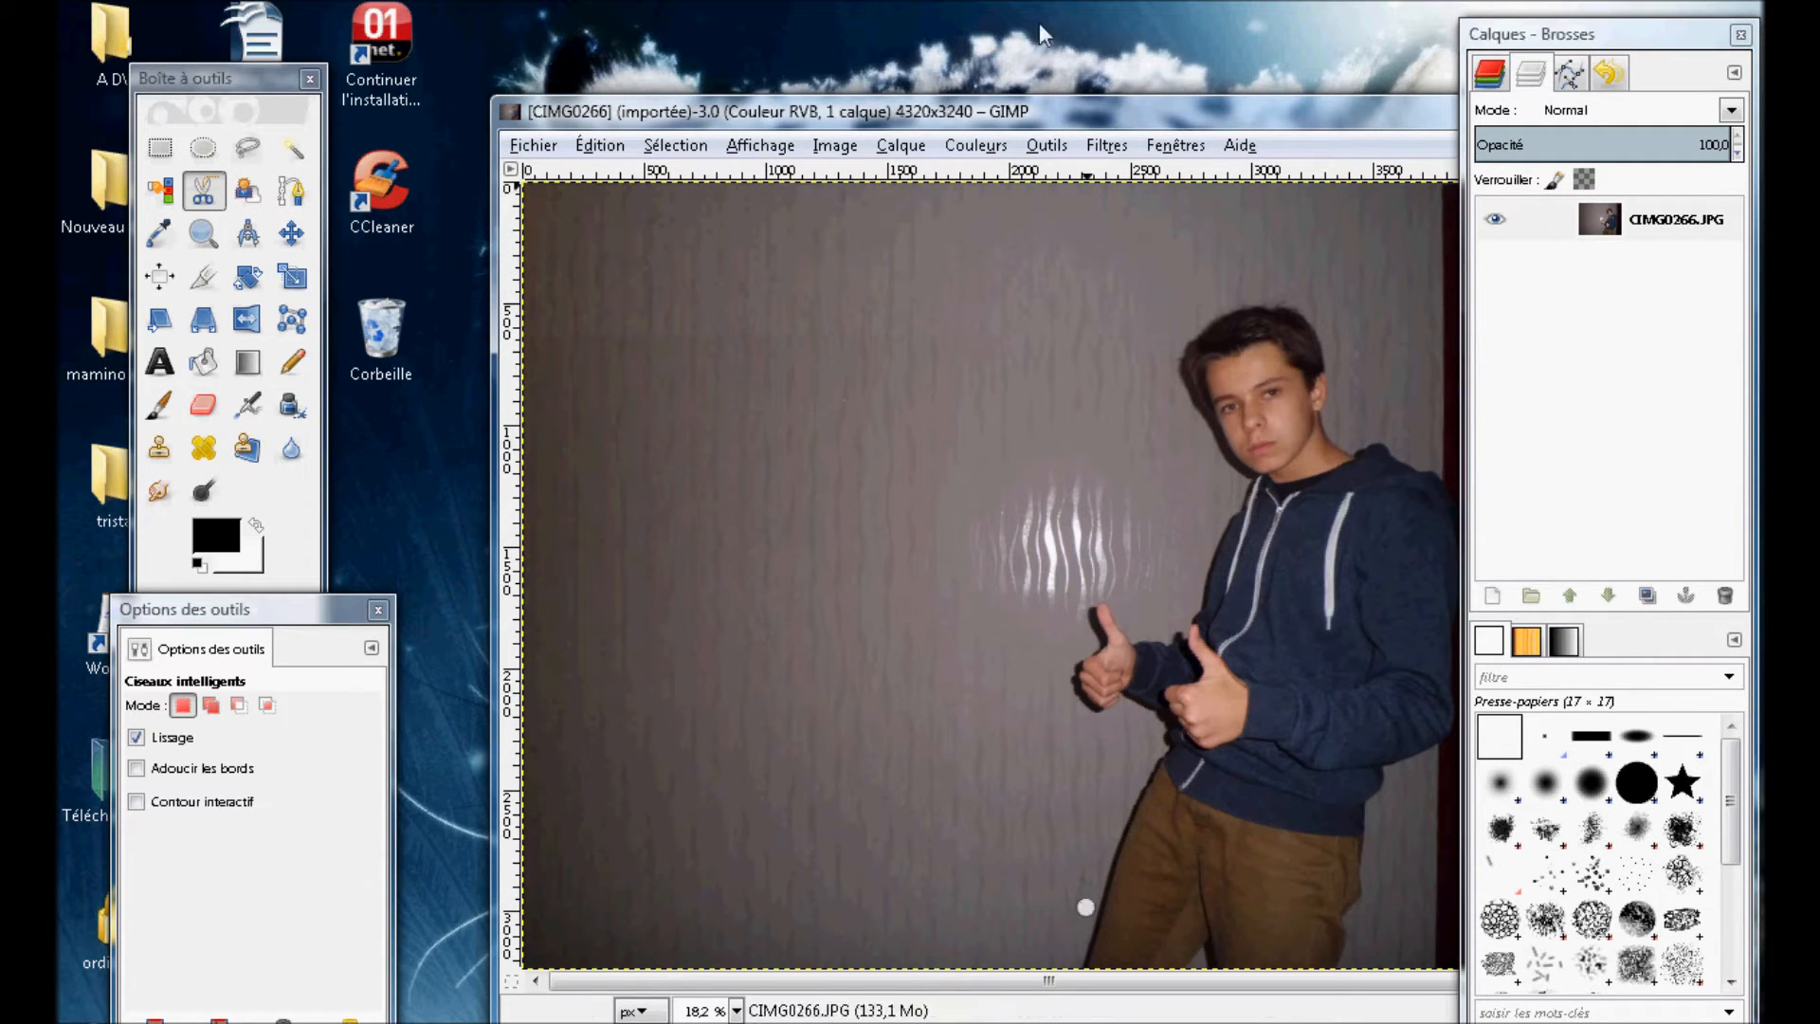
drag(1040, 122, 969, 92)
Select the Eraser tool and set its brush to 2. Hardness 100.
click(256, 230)
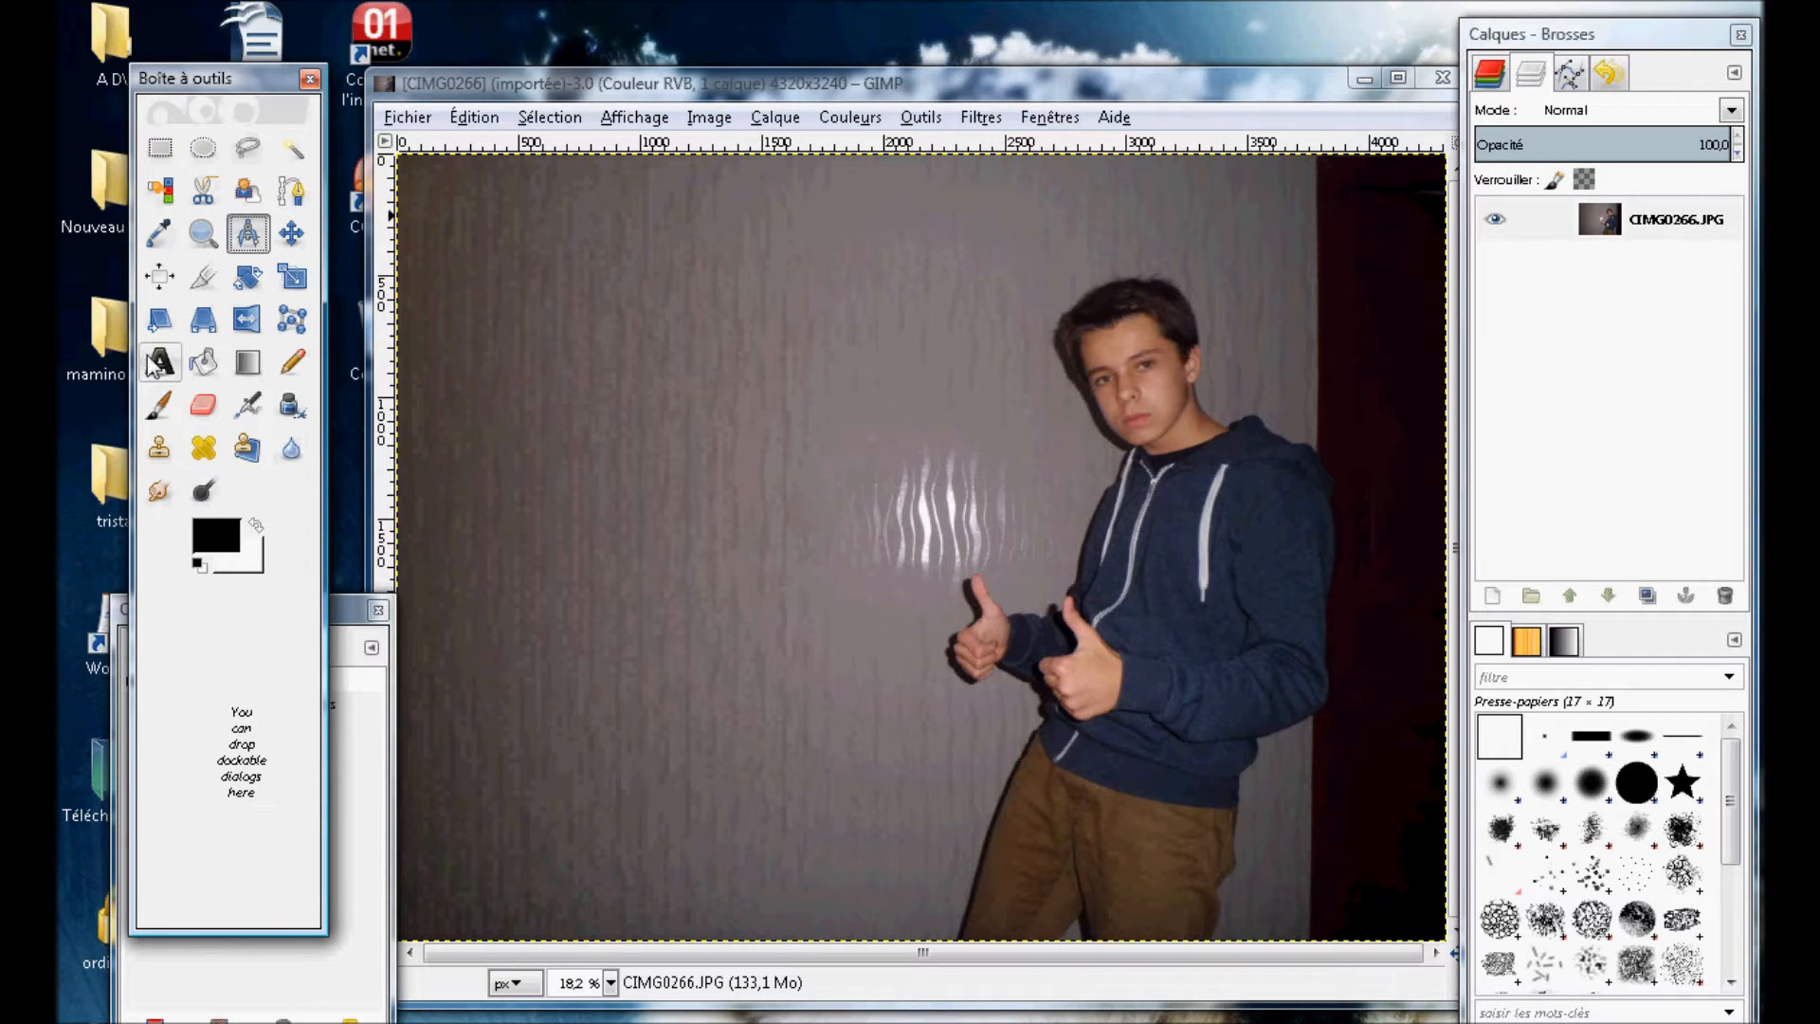
click(216, 415)
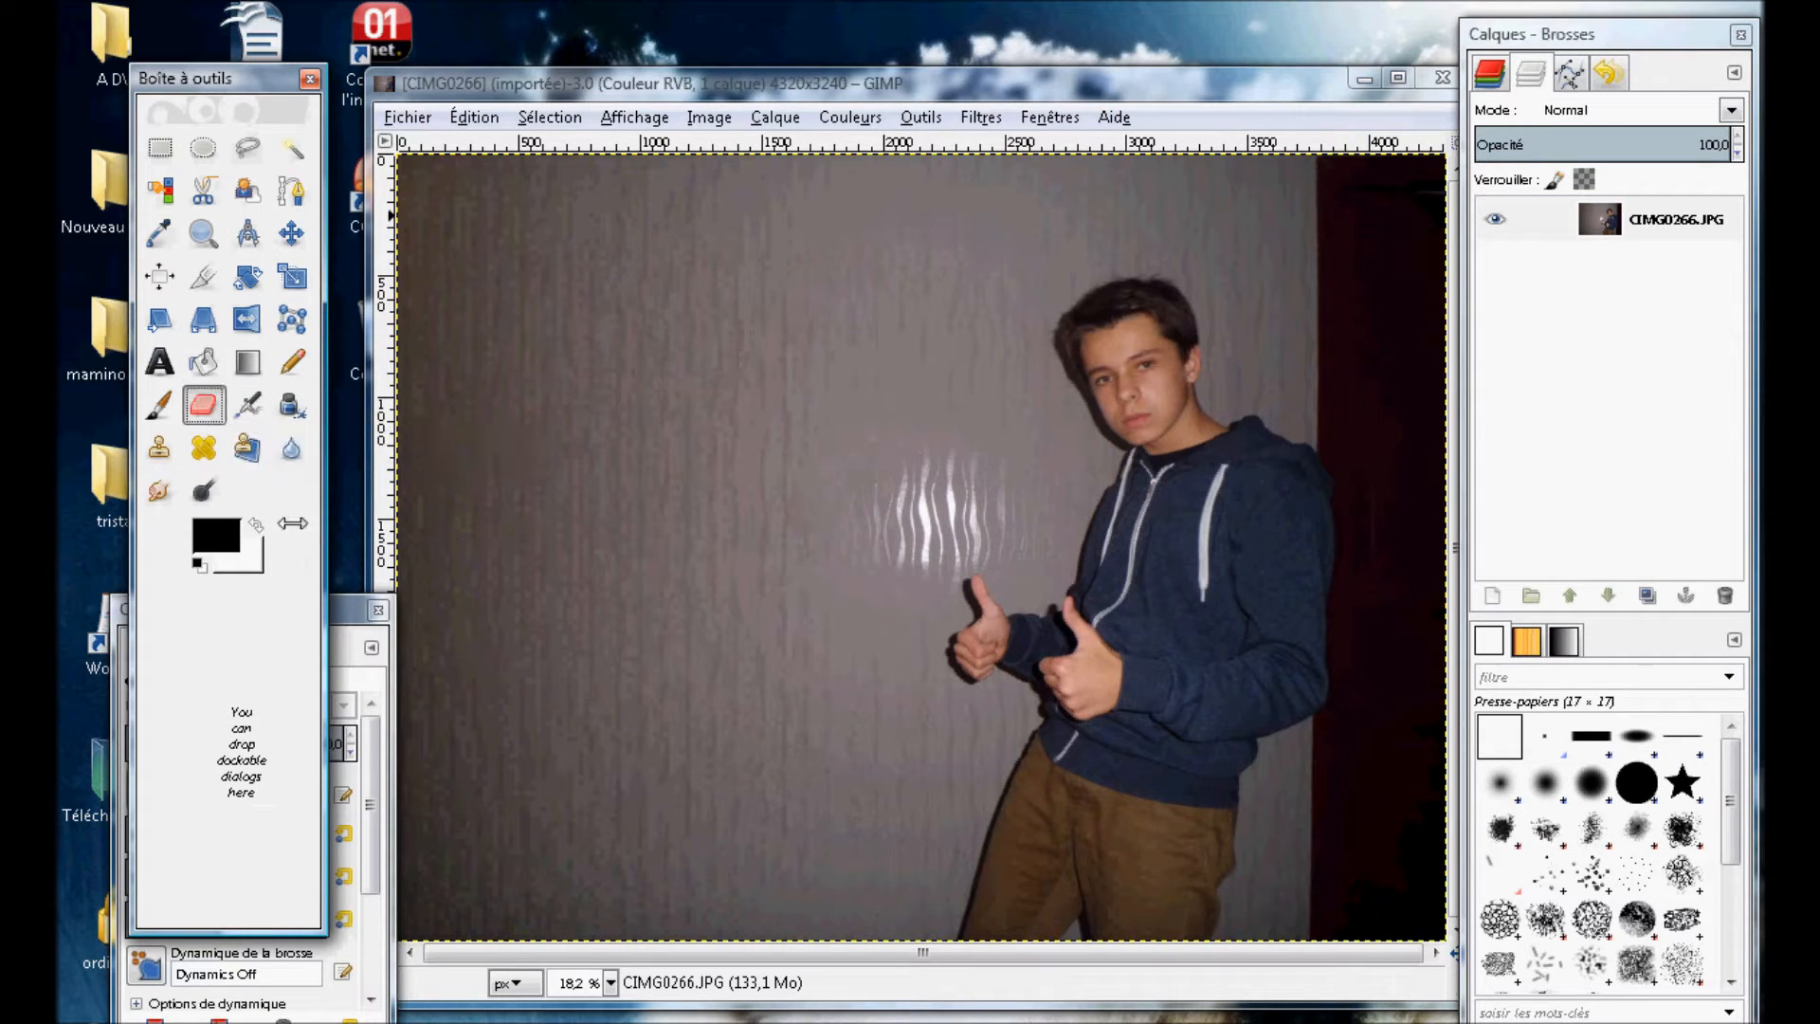
click(349, 609)
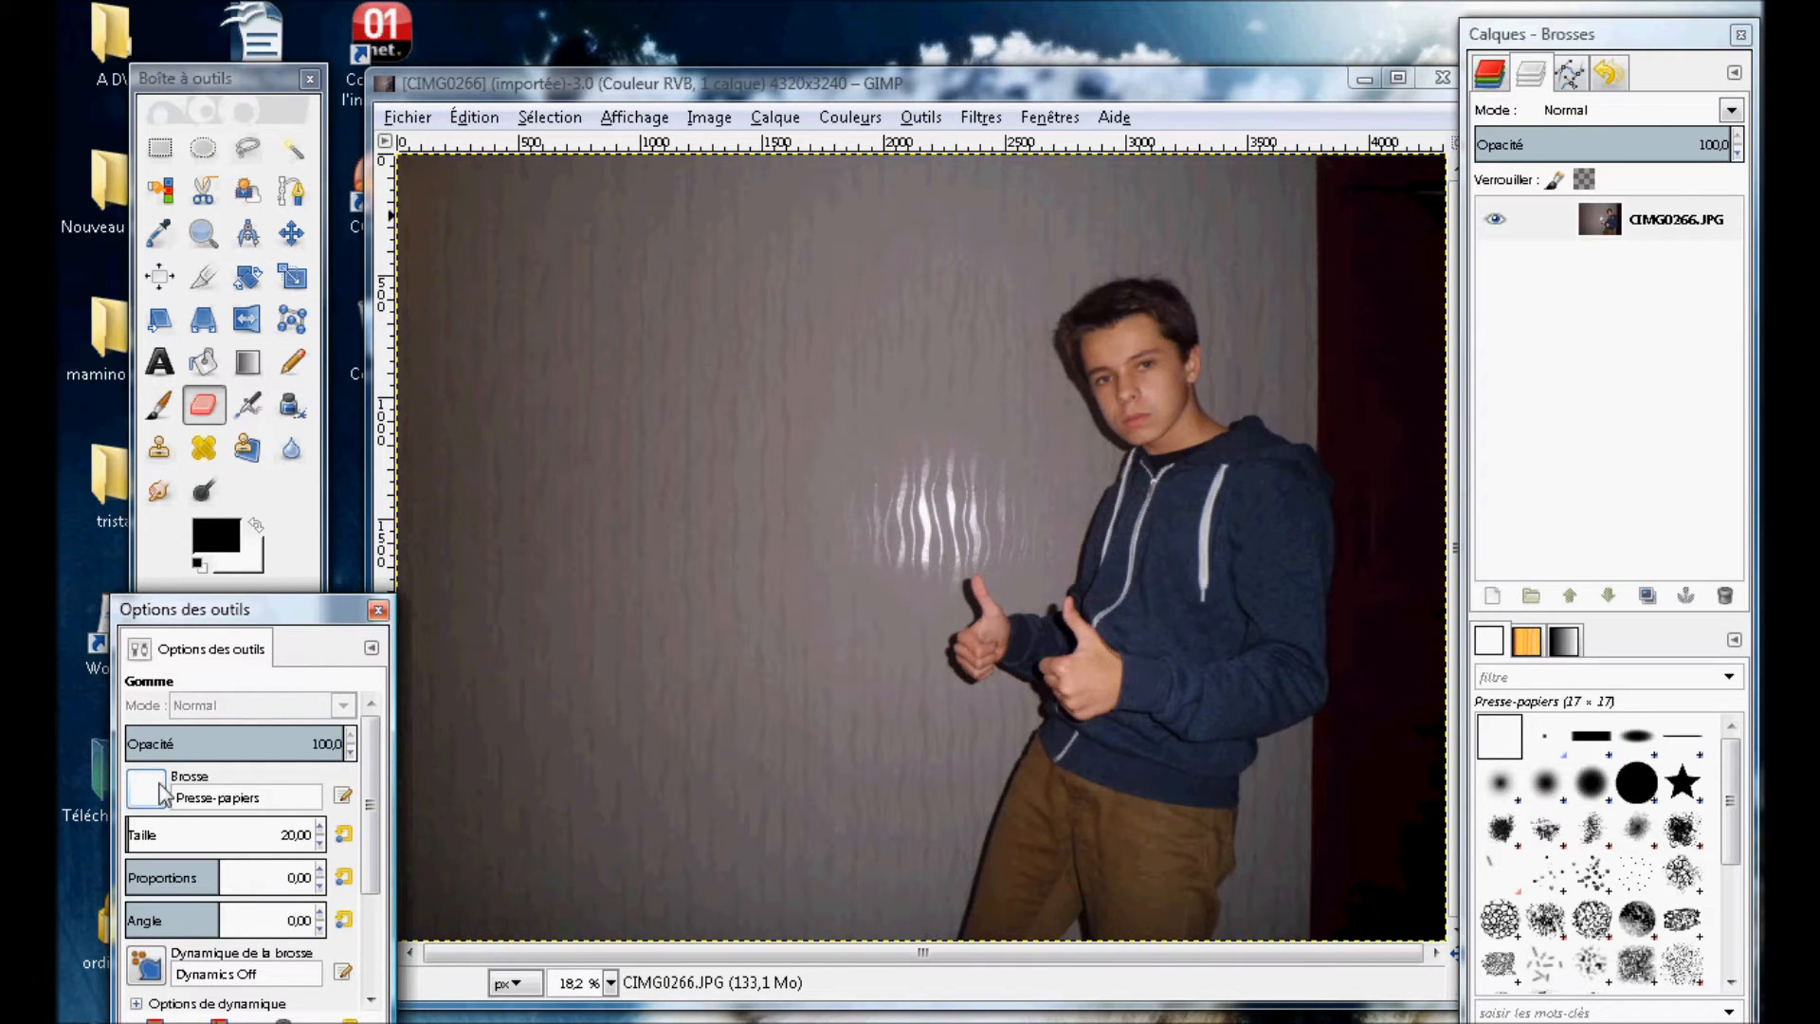
click(520, 715)
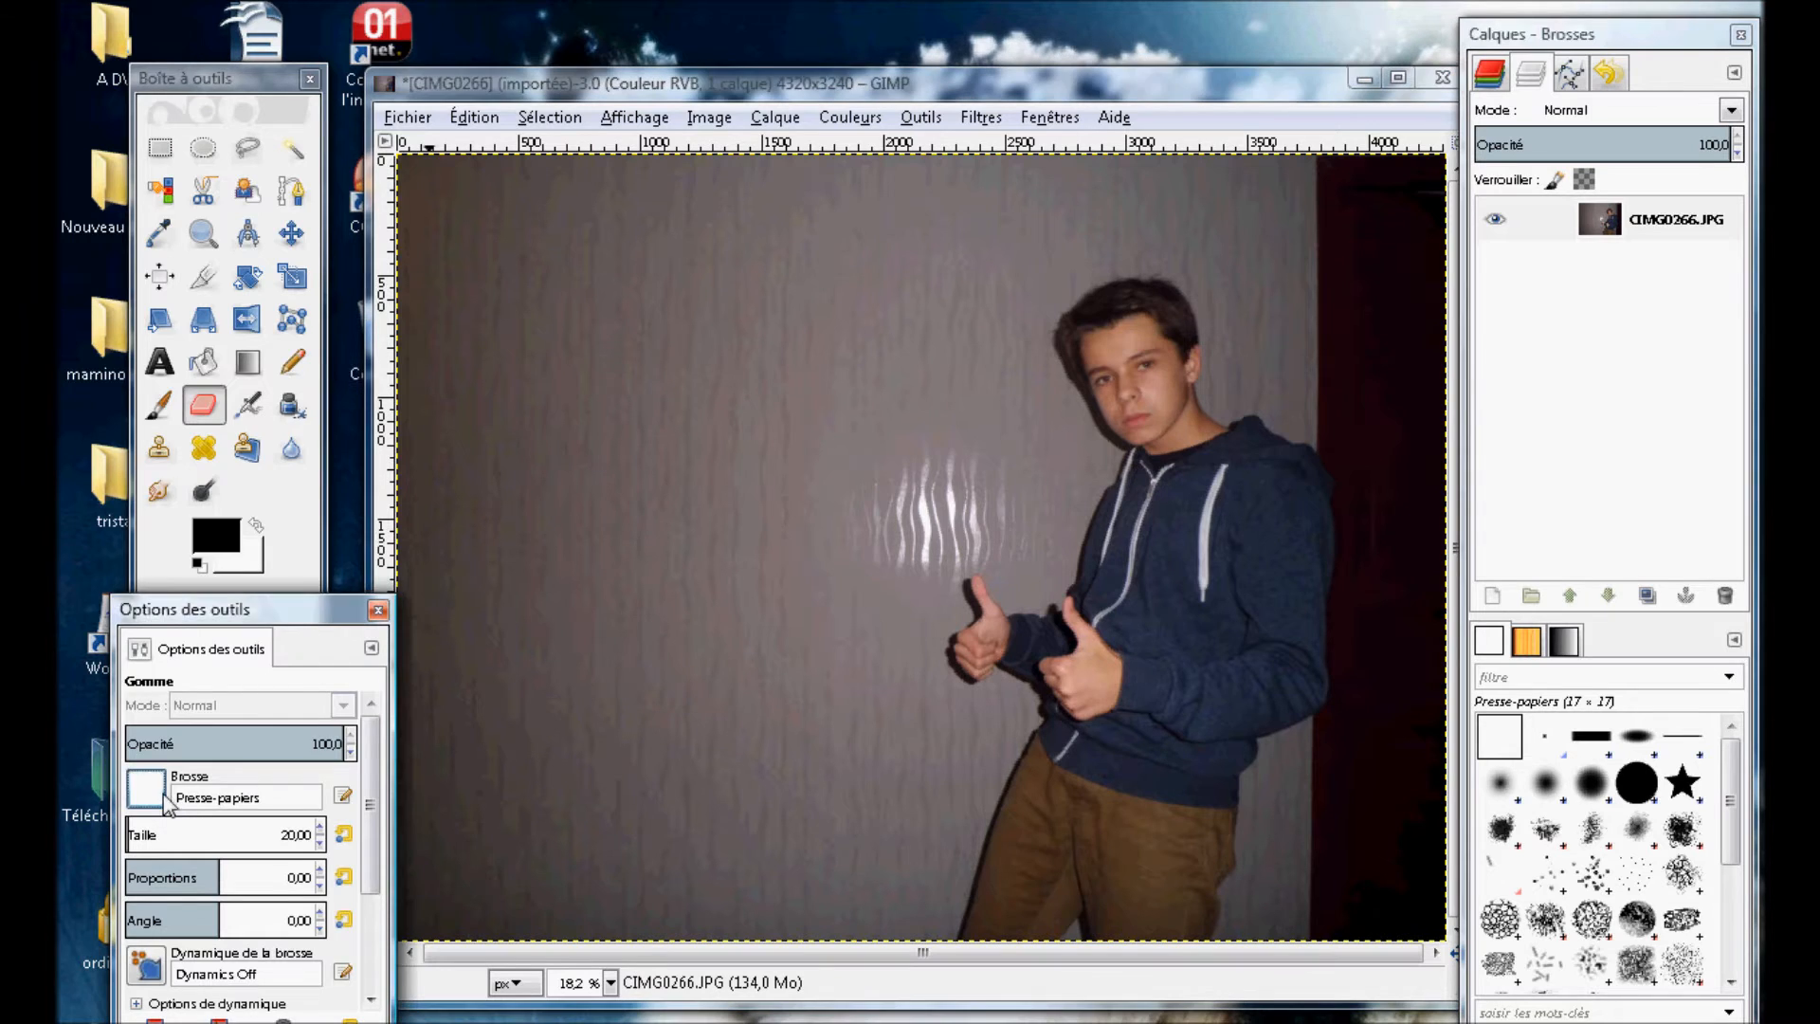
click(147, 789)
click(195, 455)
Try freehand eraser strokes across the photo, revert them through the undo history, and return to the layers list.
drag(1057, 438, 938, 604)
mouse_move(707, 554)
mouse_down()
mouse_move(682, 574)
mouse_move(1033, 738)
mouse_up()
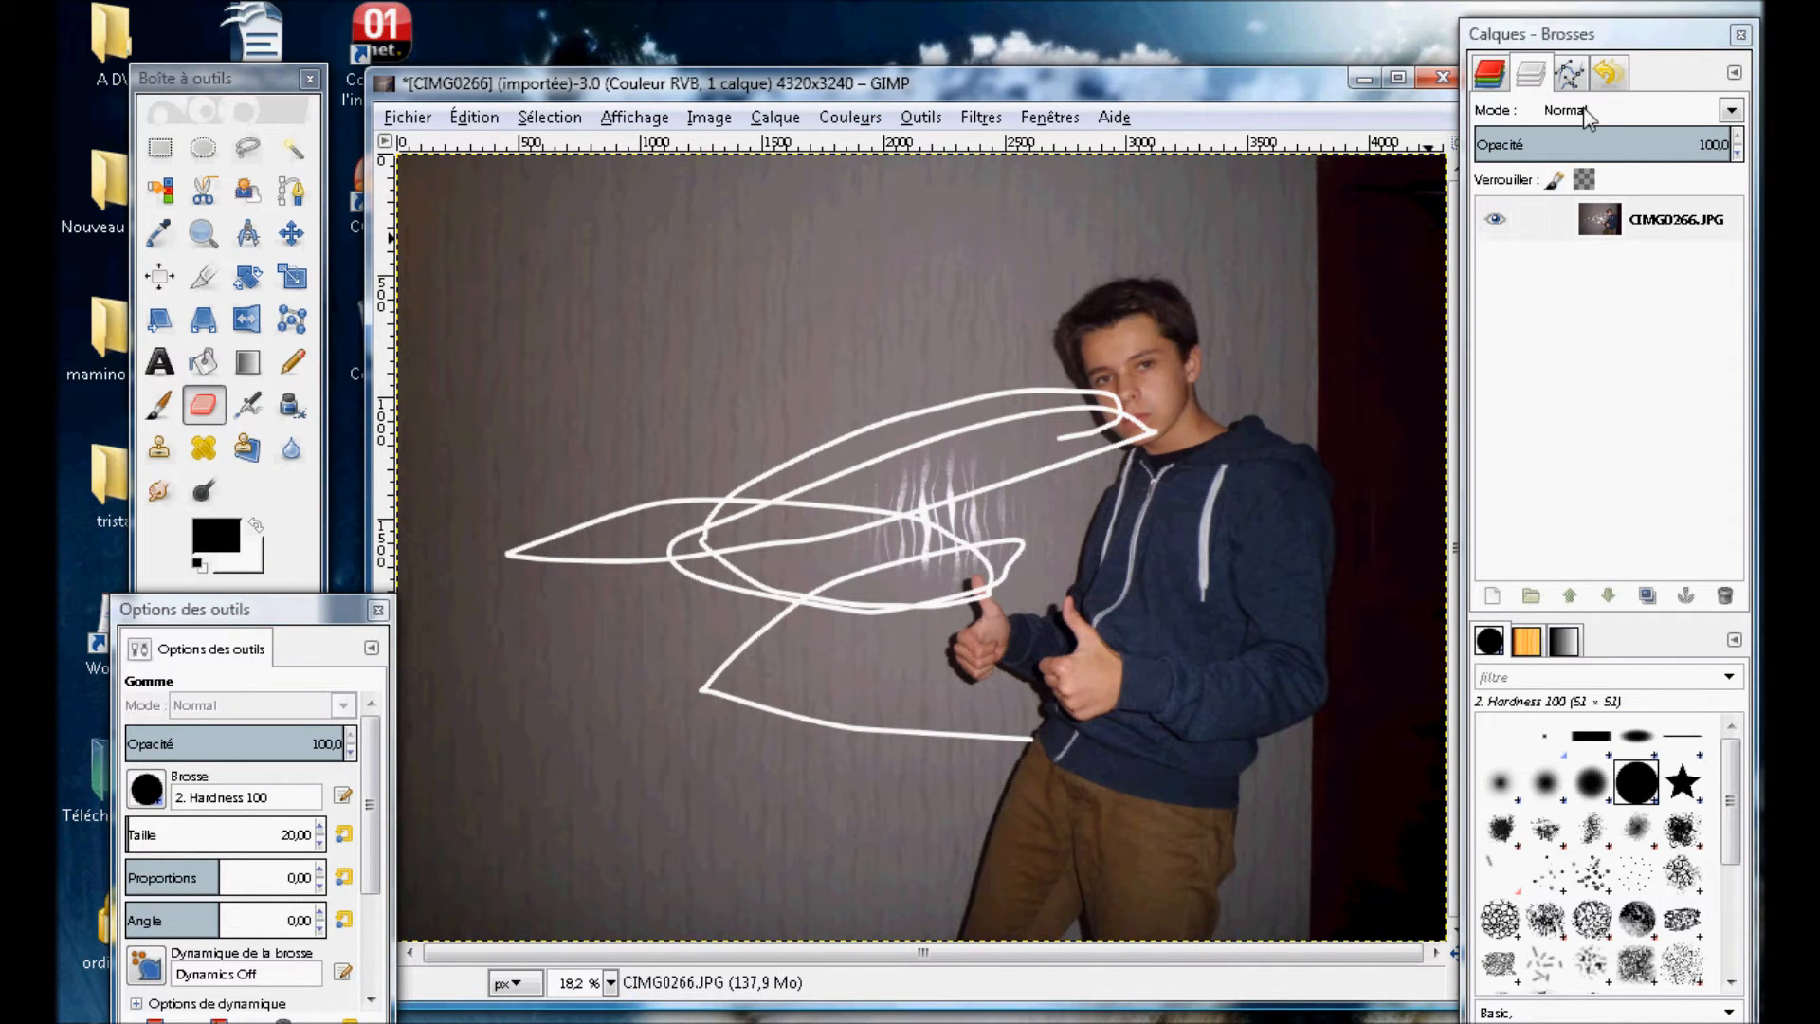
click(1607, 76)
click(1574, 207)
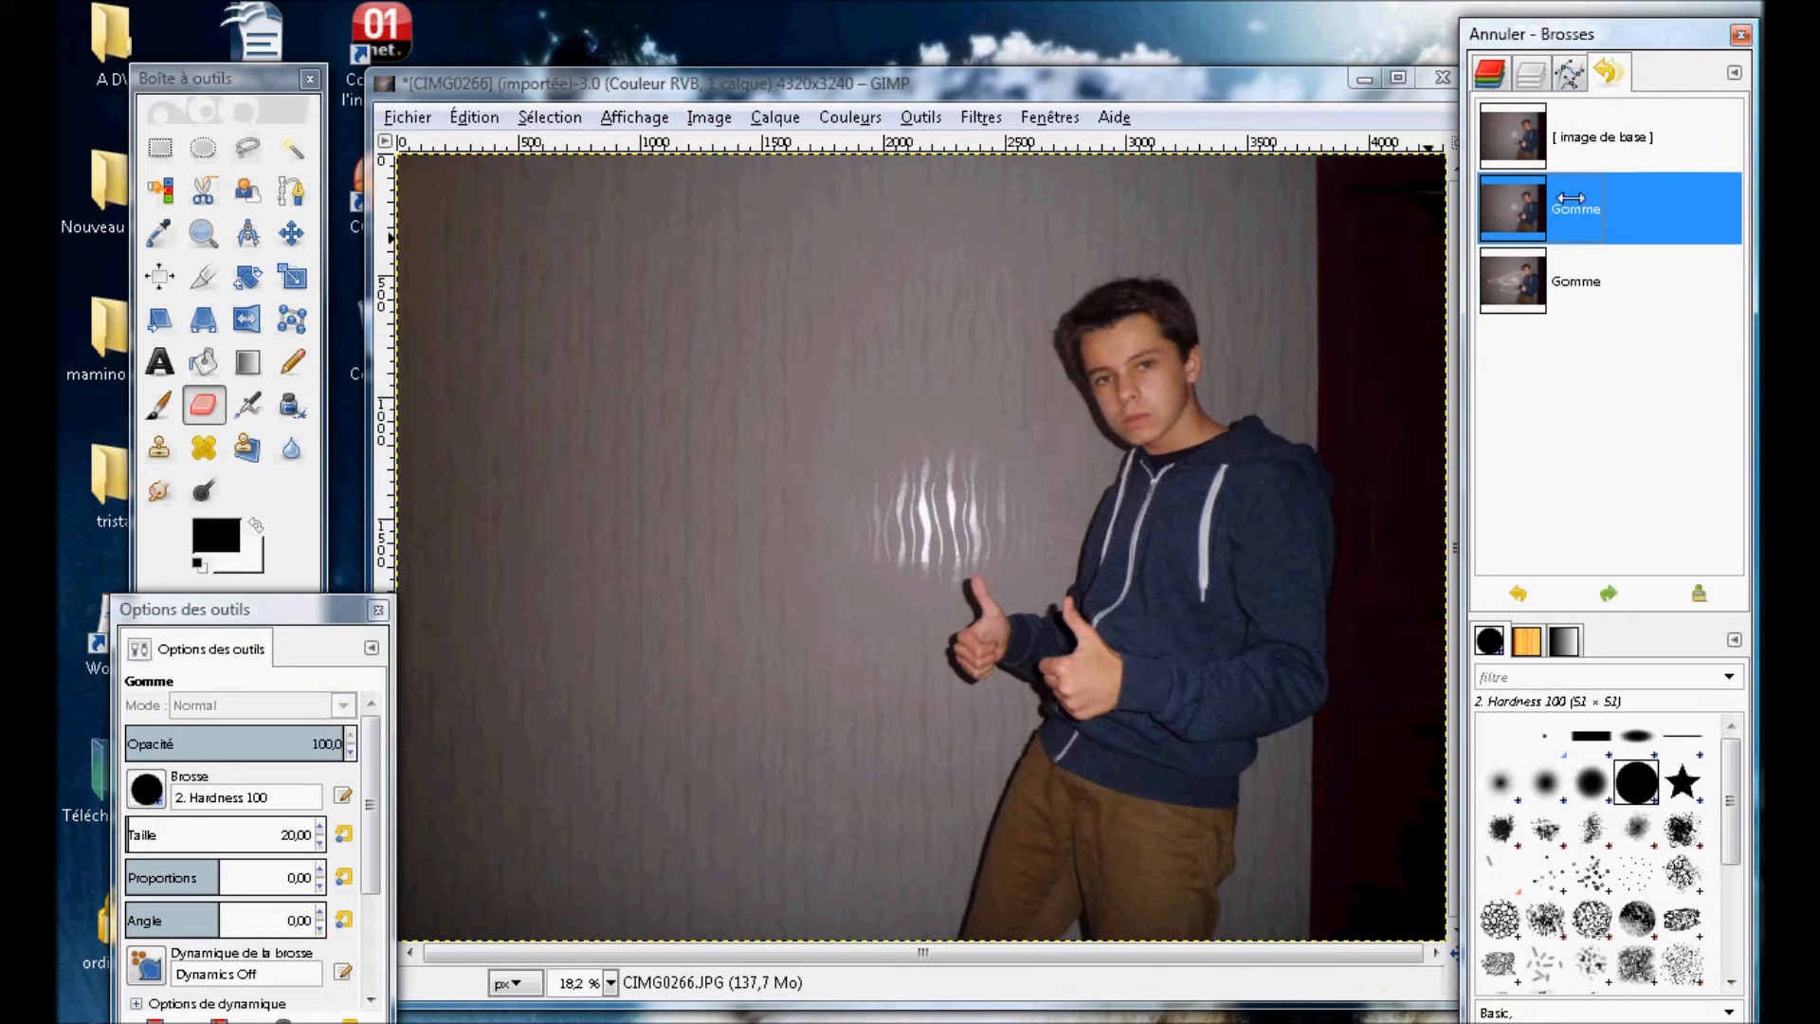
click(1532, 77)
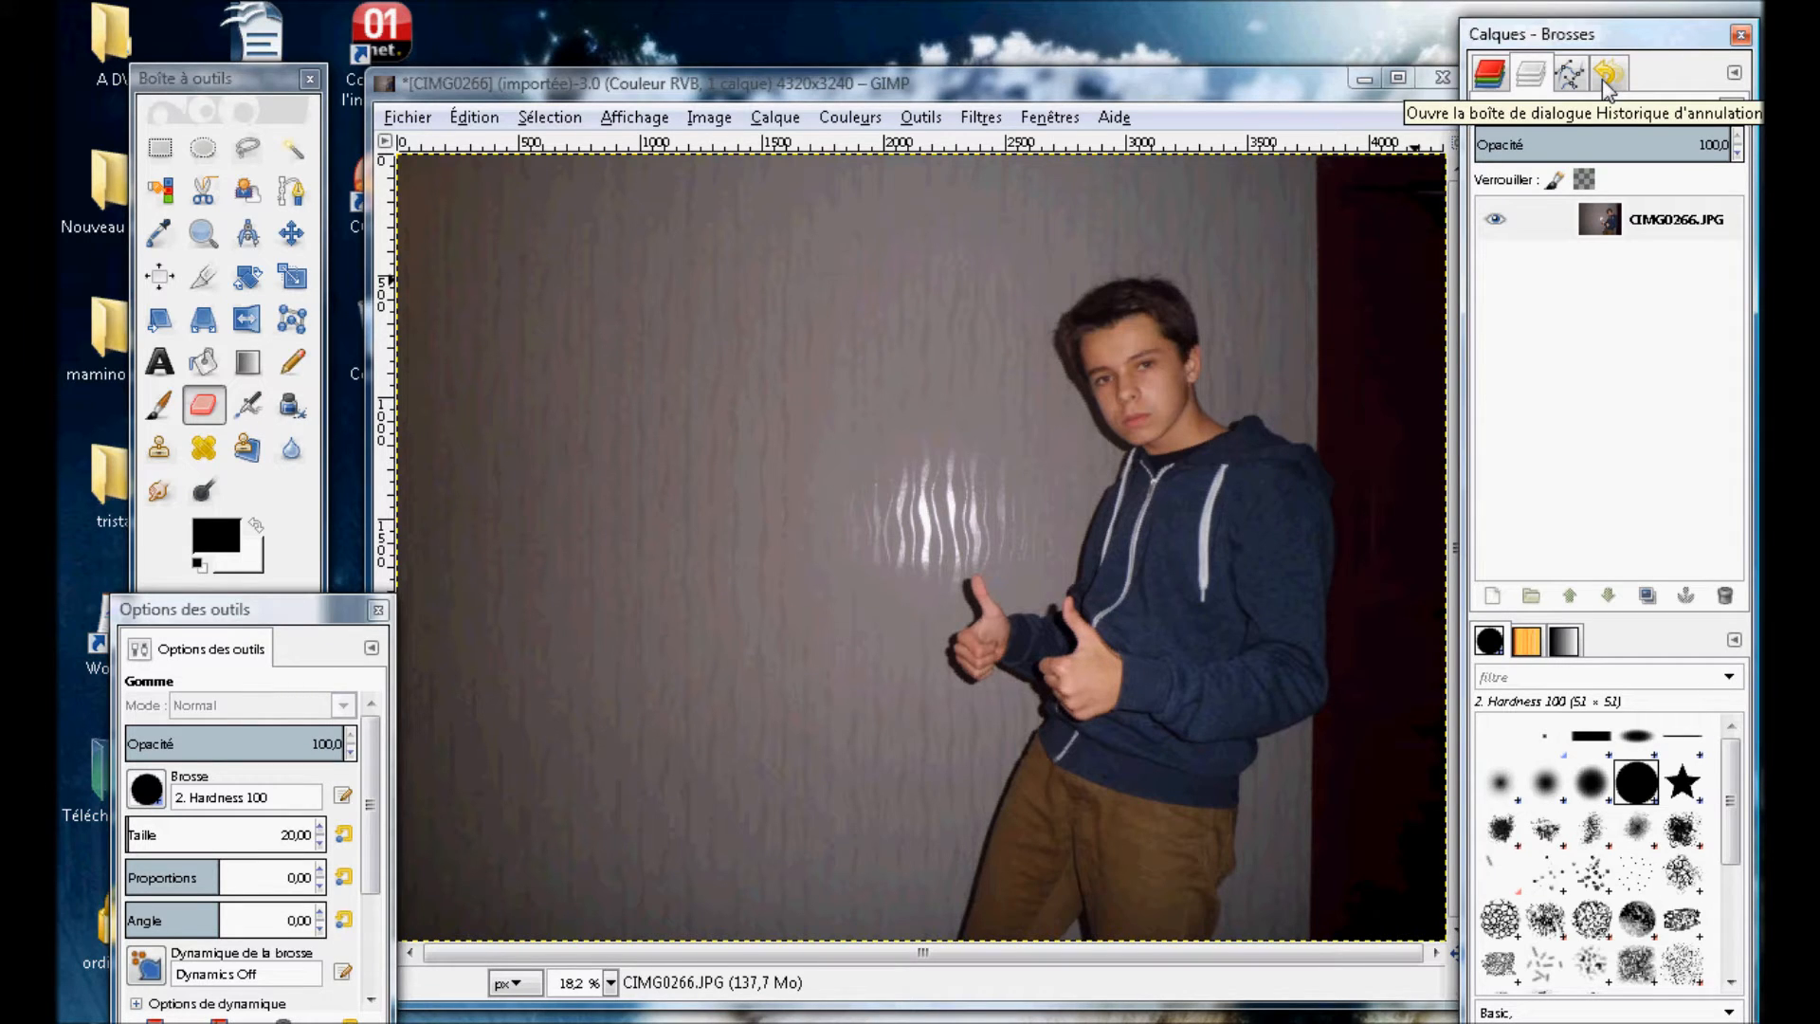
Open CIMG0267.JPG as a new layer on top of CIMG0266.JPG.
click(407, 116)
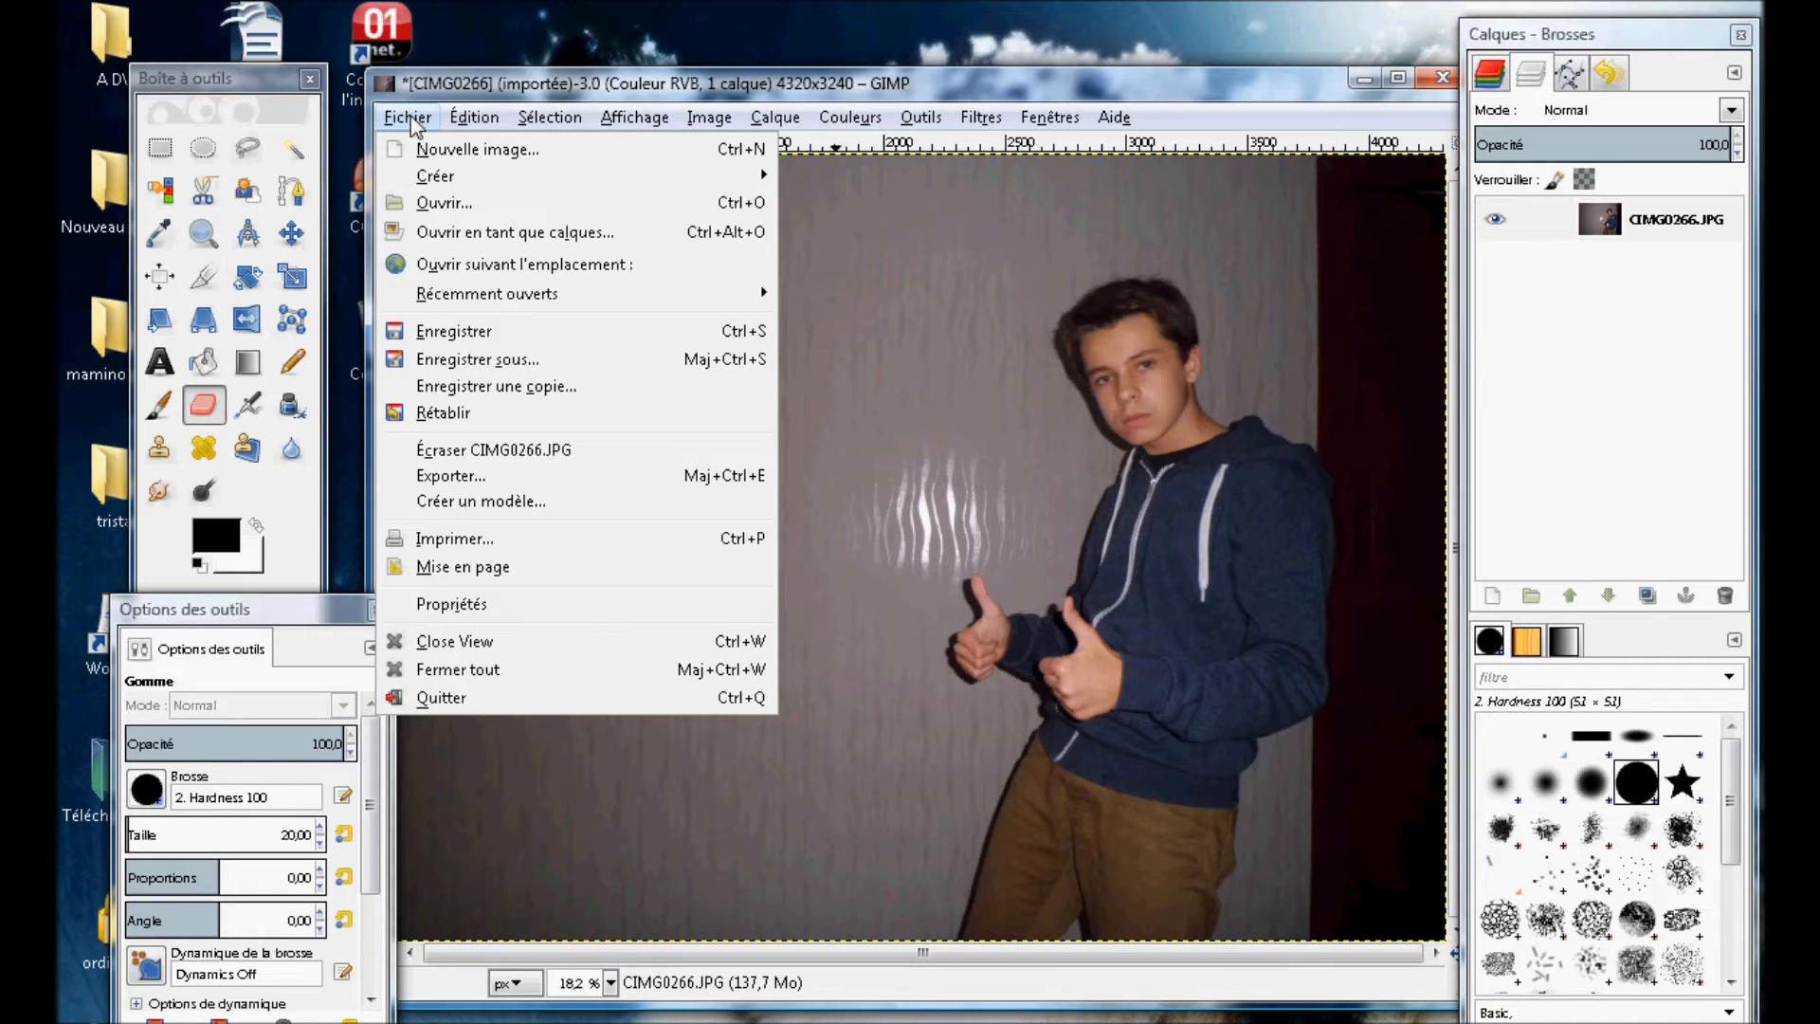
click(459, 234)
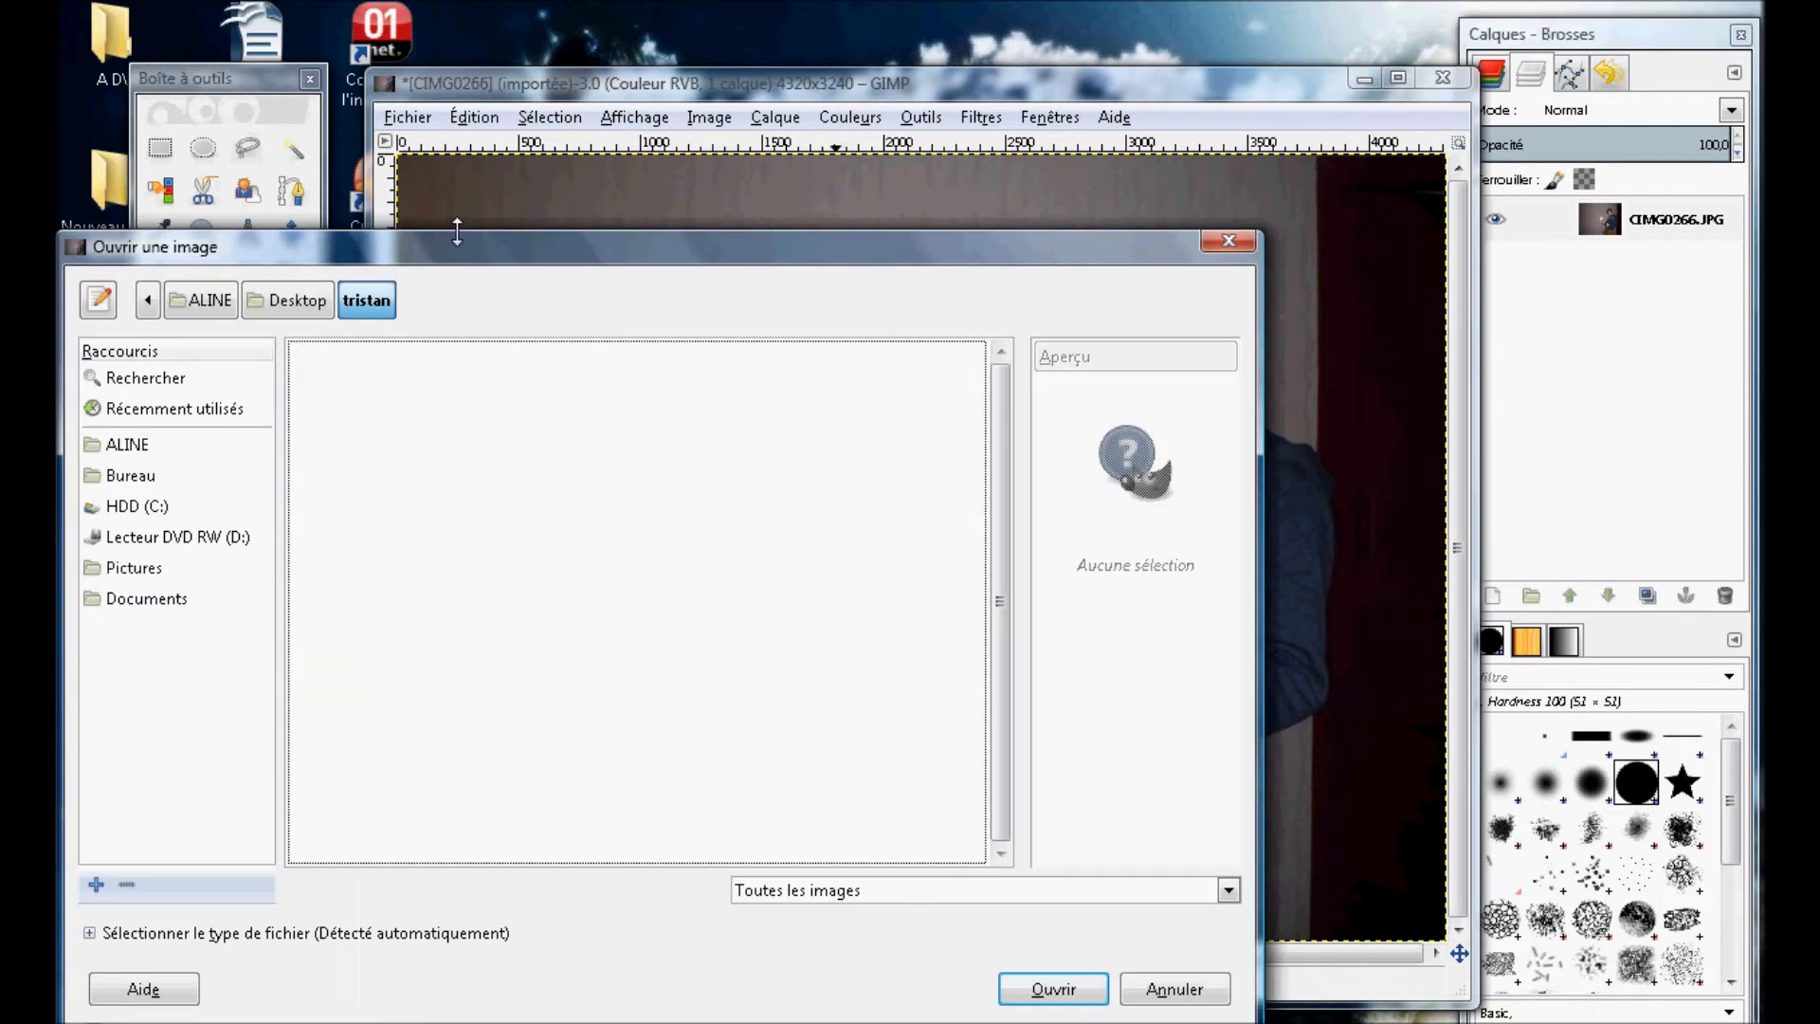
click(420, 648)
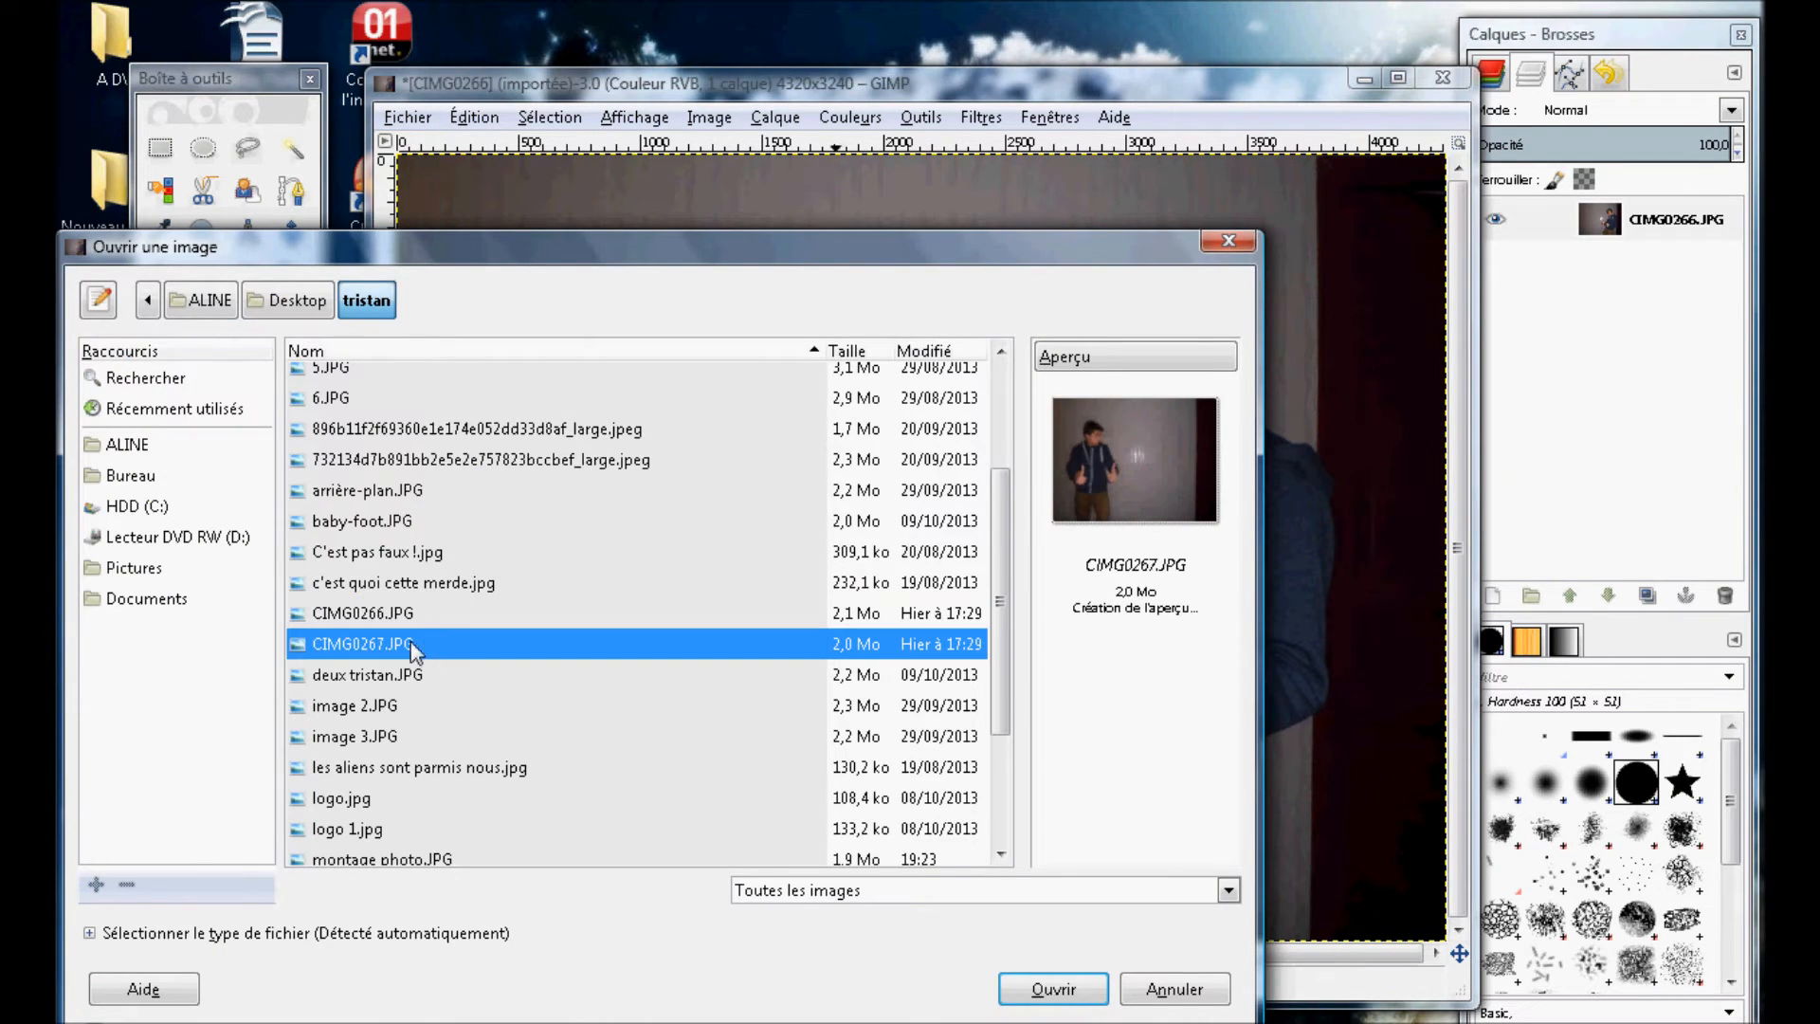
click(1088, 990)
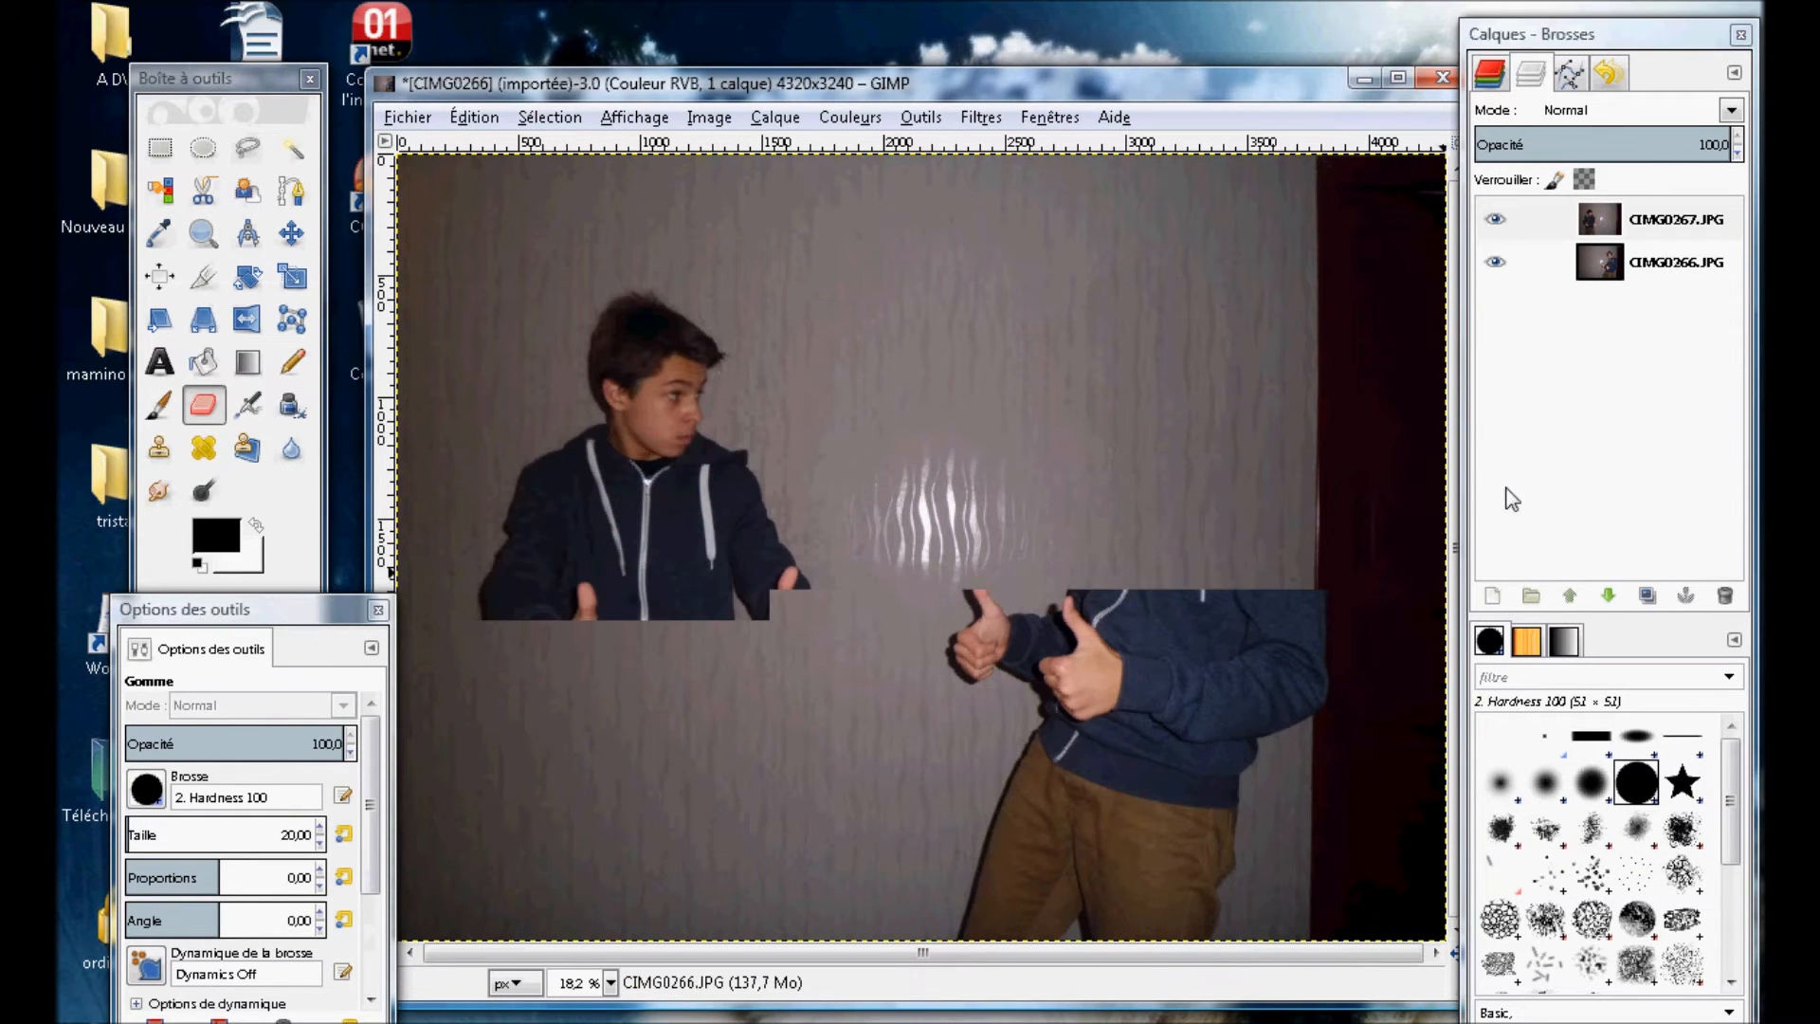
Select the CIMG0267.JPG layer and hide and show each layer in turn to compare the two photos.
click(1645, 224)
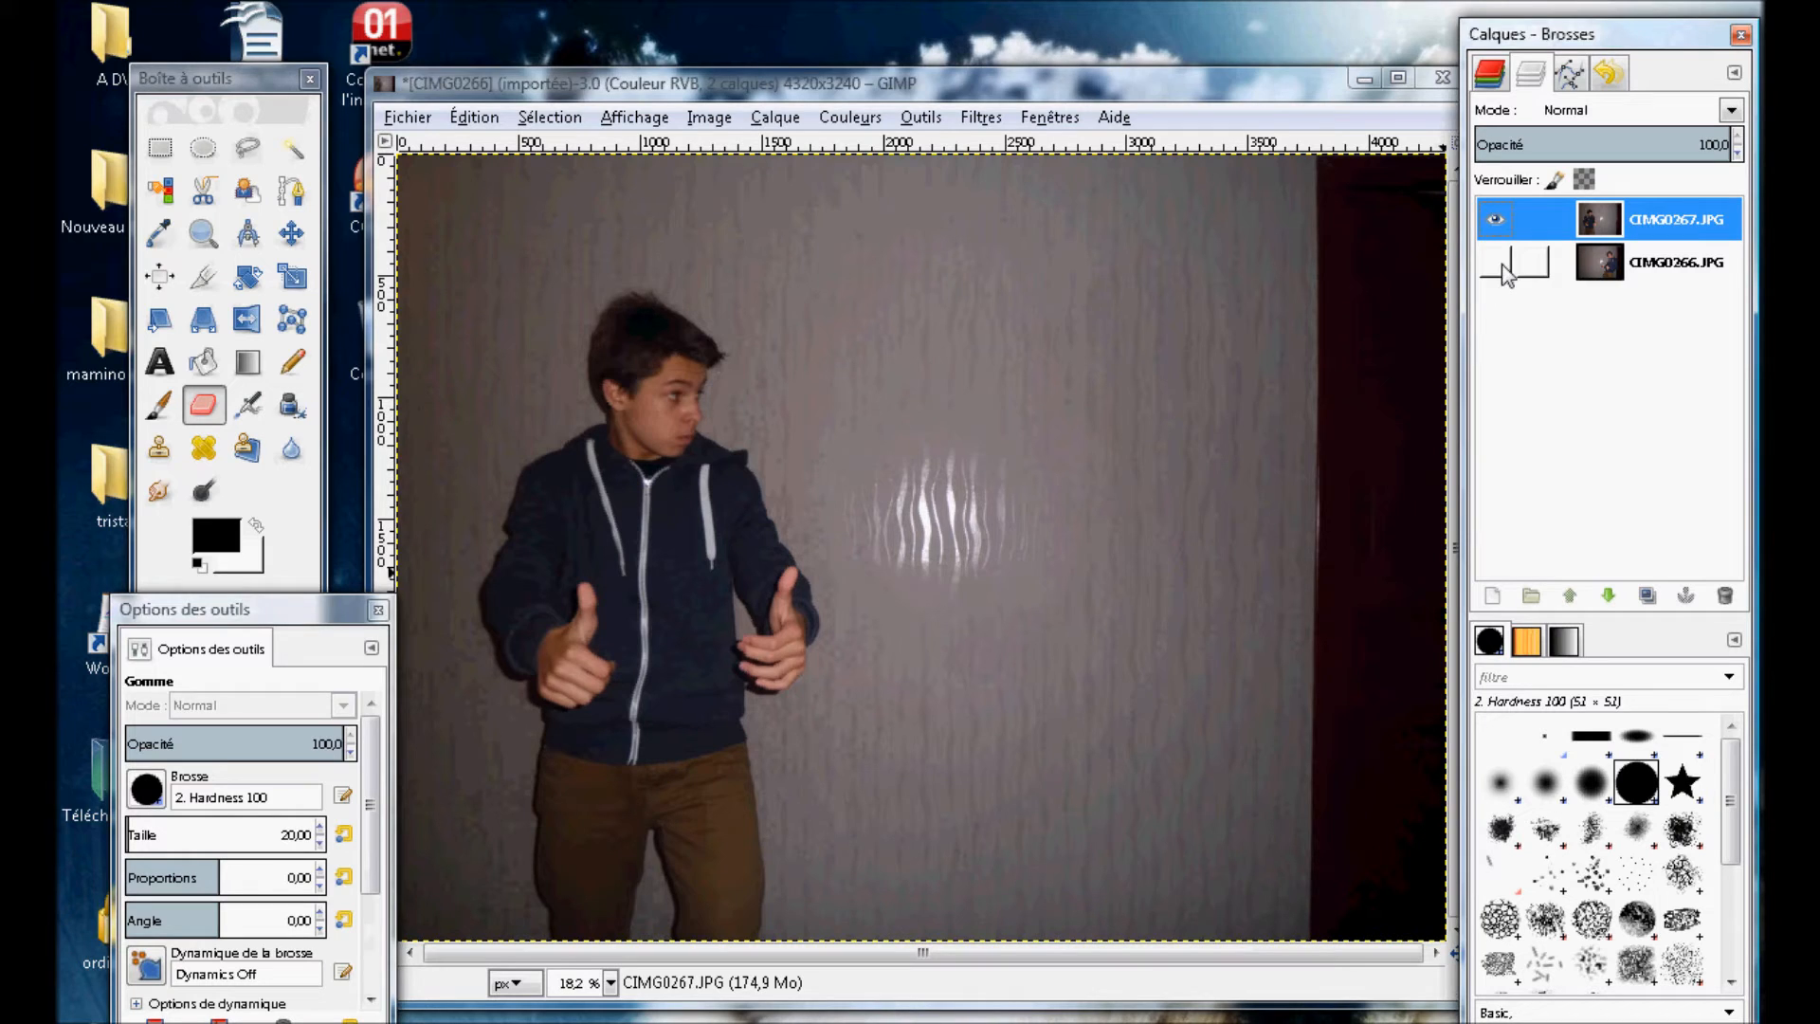
drag(1507, 273, 1497, 241)
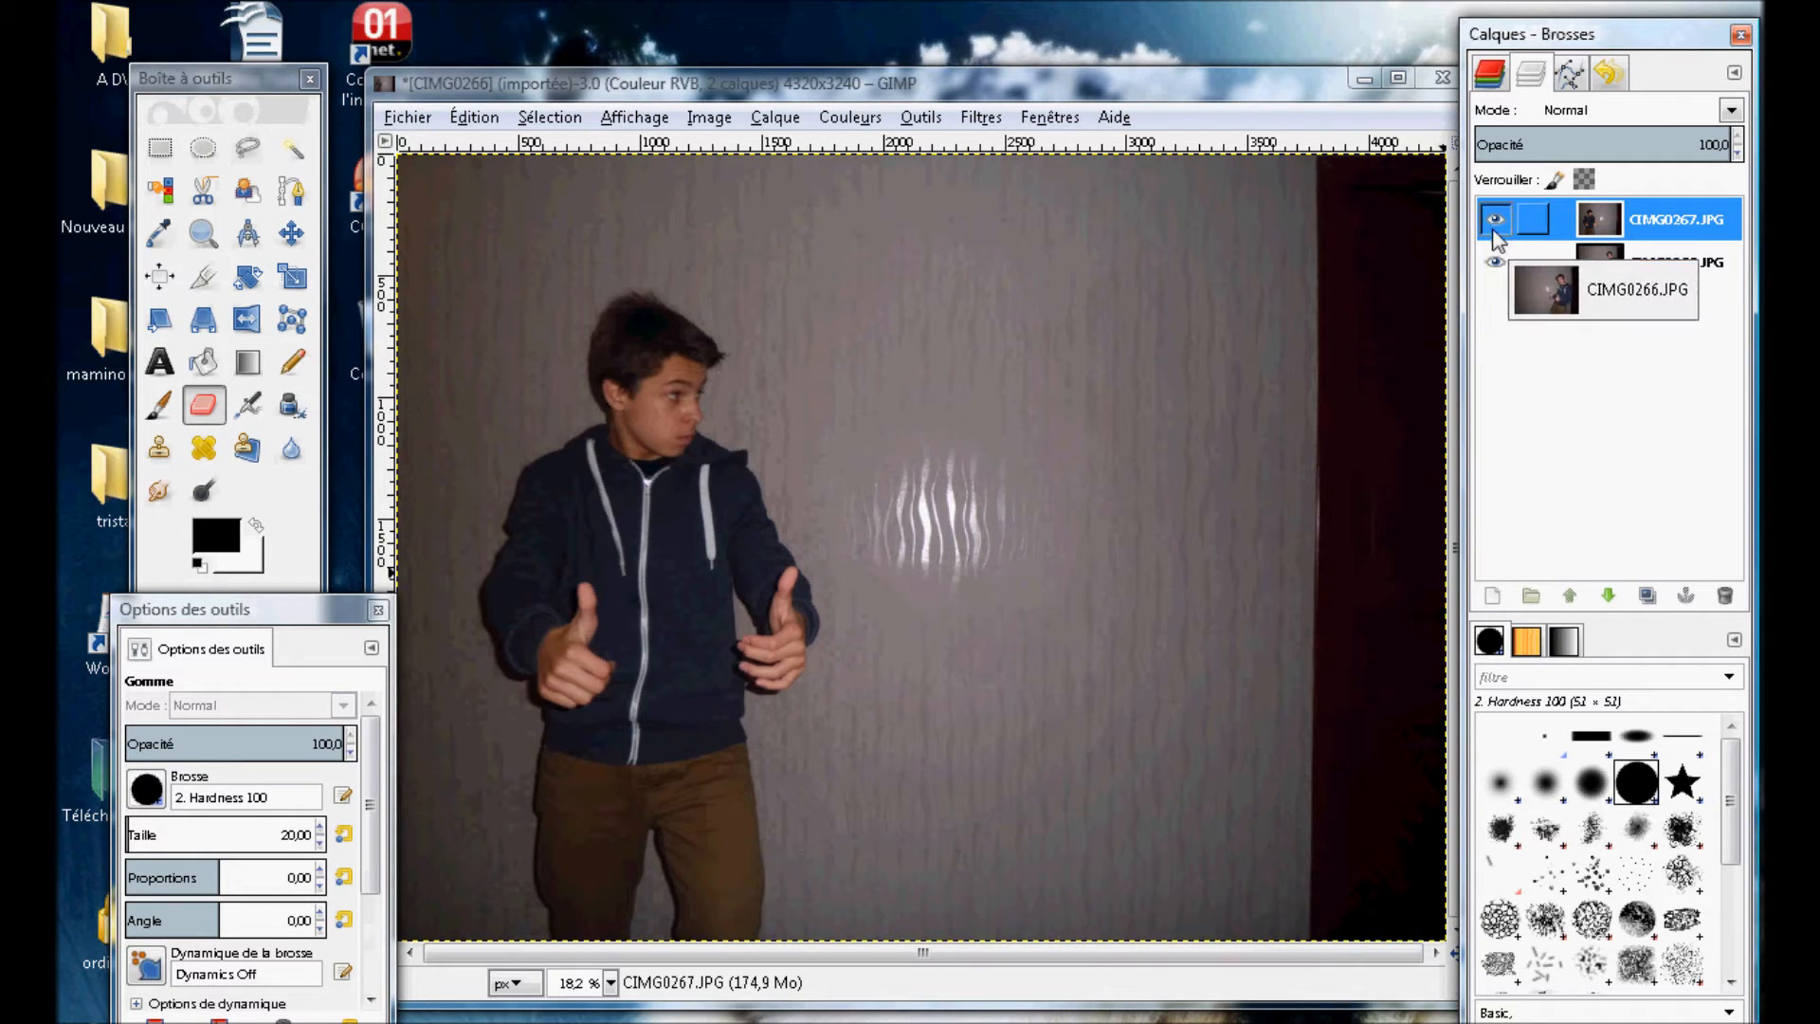
click(1495, 220)
click(1494, 222)
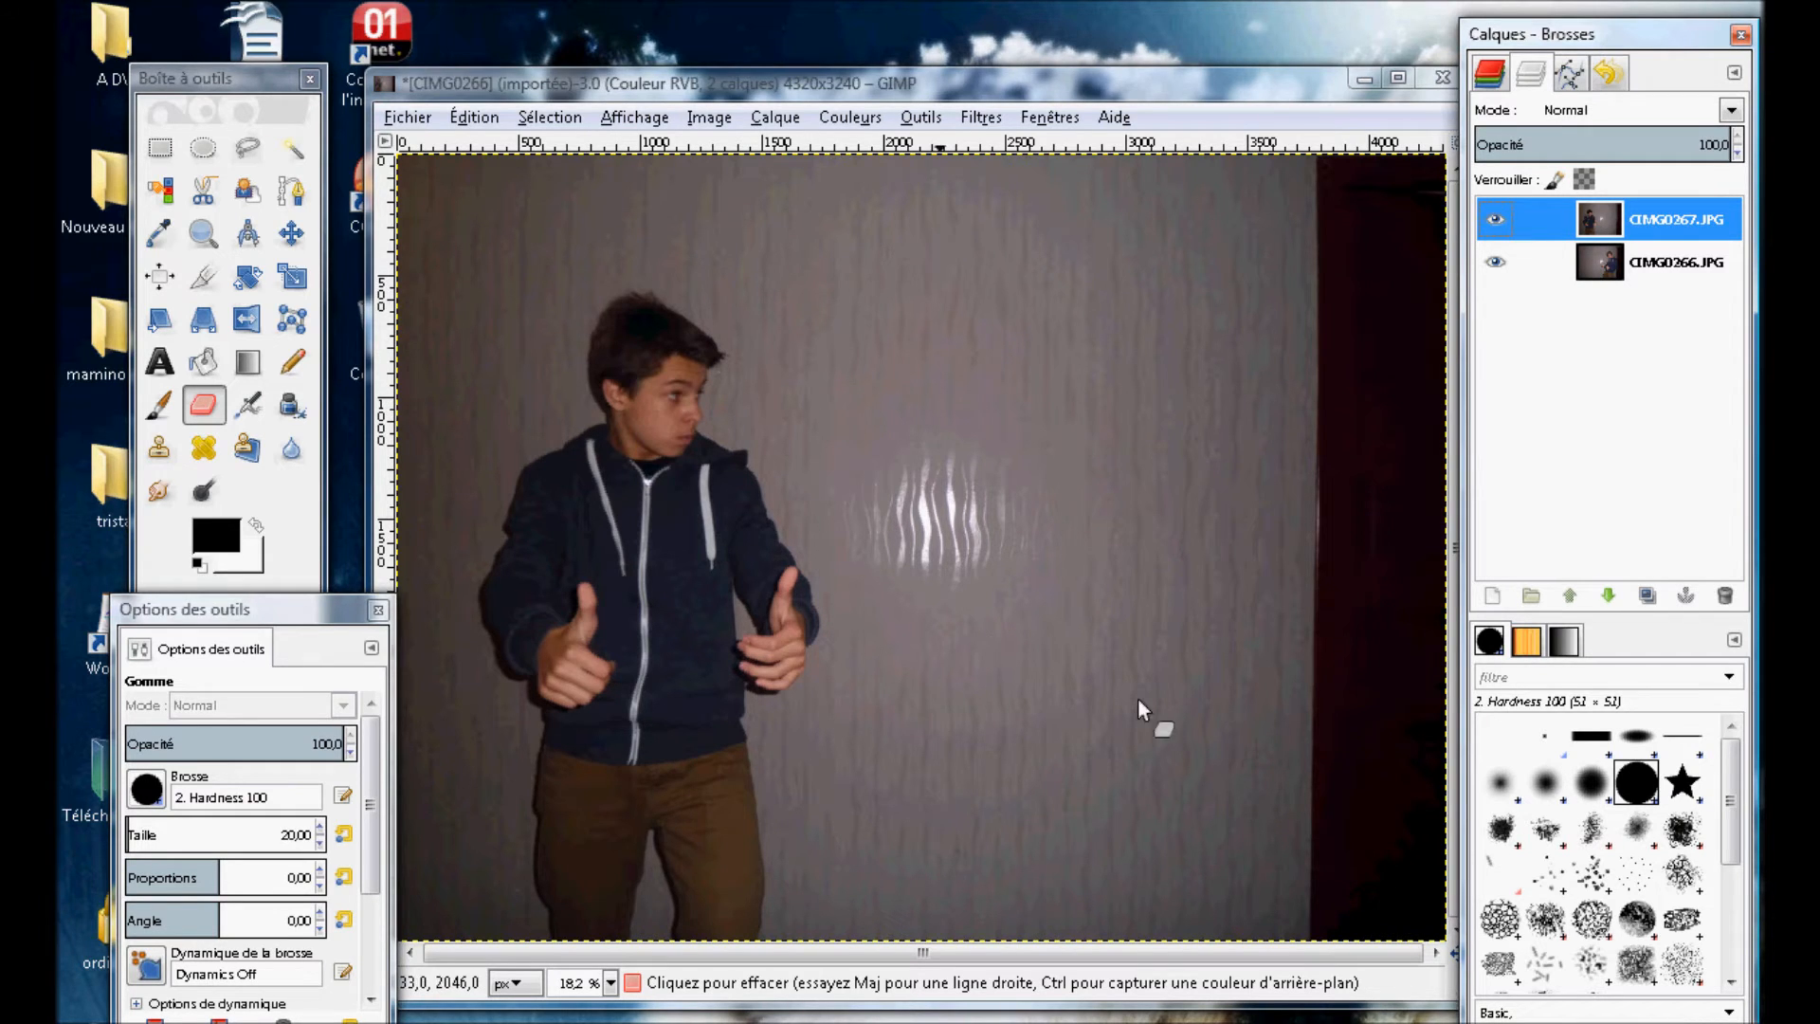
Try erasing the empty wall area of CIMG0267.JPG, revert the strokes through the undo history, and return to the layers list.
mouse_move(1190, 447)
mouse_down()
mouse_move(1293, 467)
mouse_move(1012, 596)
mouse_move(1072, 637)
mouse_move(1373, 450)
mouse_move(1276, 637)
mouse_move(1146, 452)
mouse_move(1065, 448)
mouse_move(1148, 630)
mouse_move(1331, 440)
mouse_move(948, 654)
mouse_move(1330, 421)
mouse_move(1331, 337)
mouse_move(1103, 346)
mouse_move(1261, 770)
mouse_move(1154, 642)
mouse_move(1233, 740)
mouse_up()
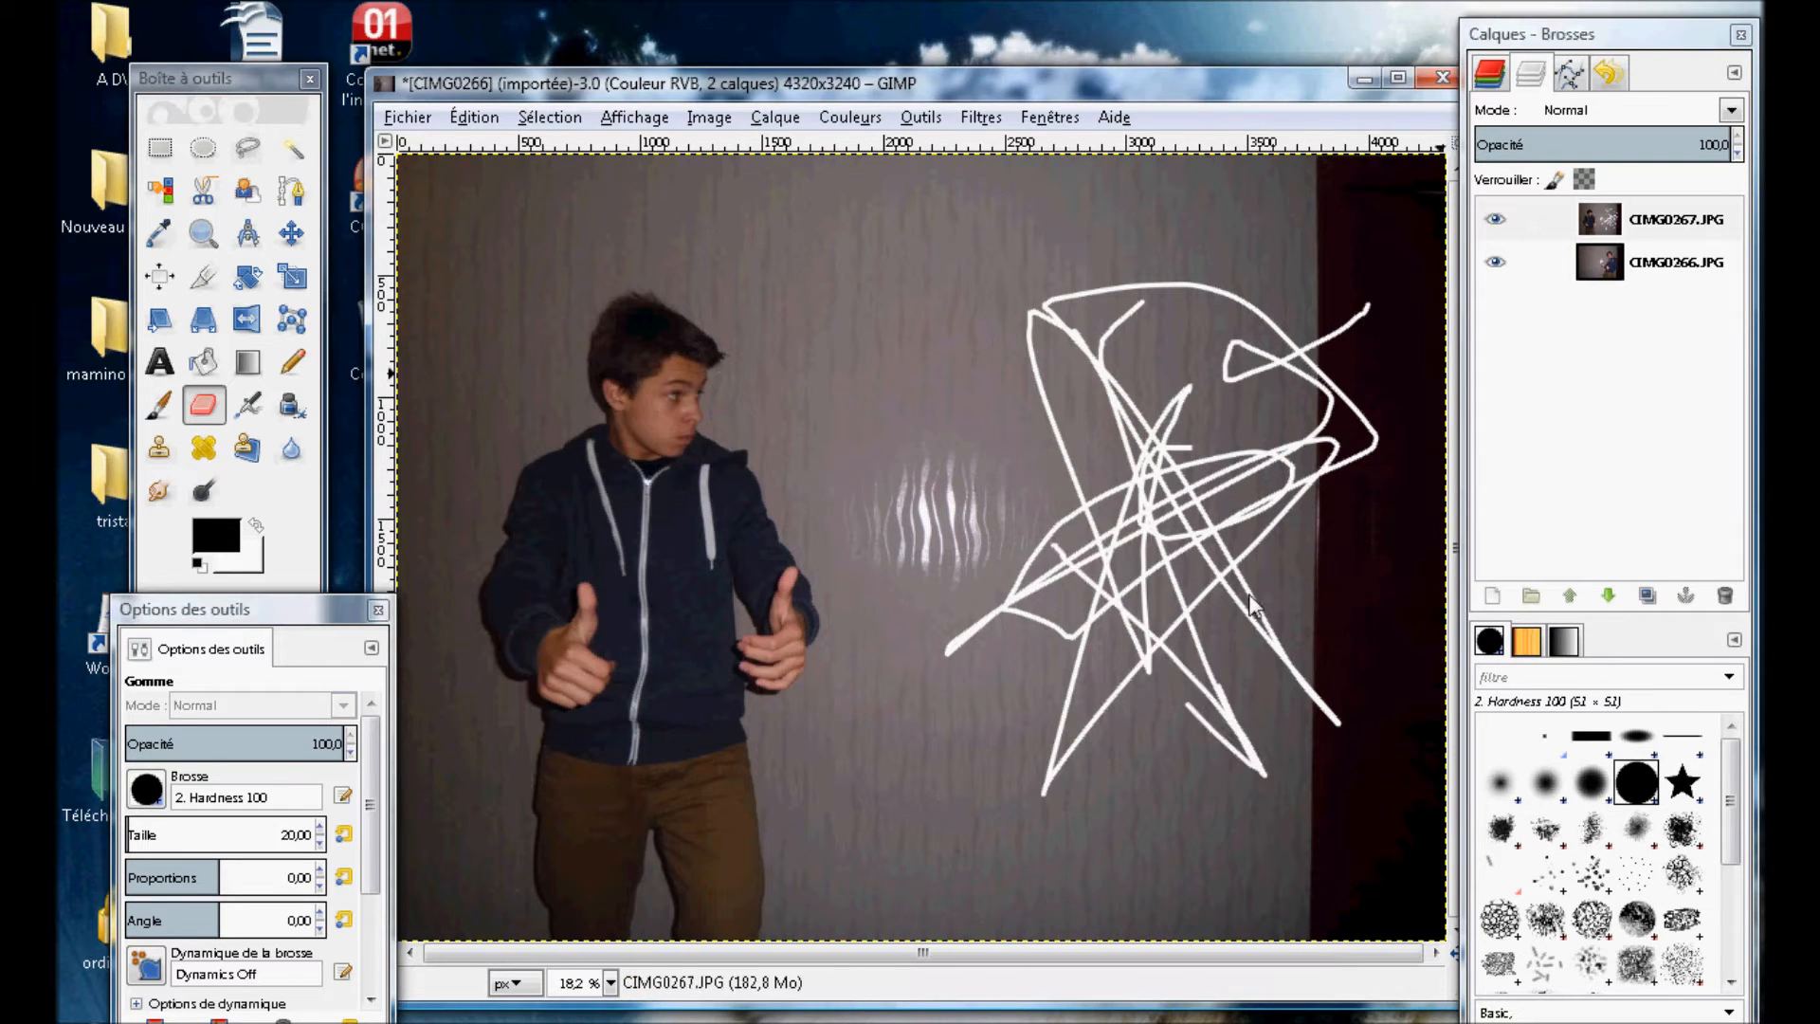
click(1610, 76)
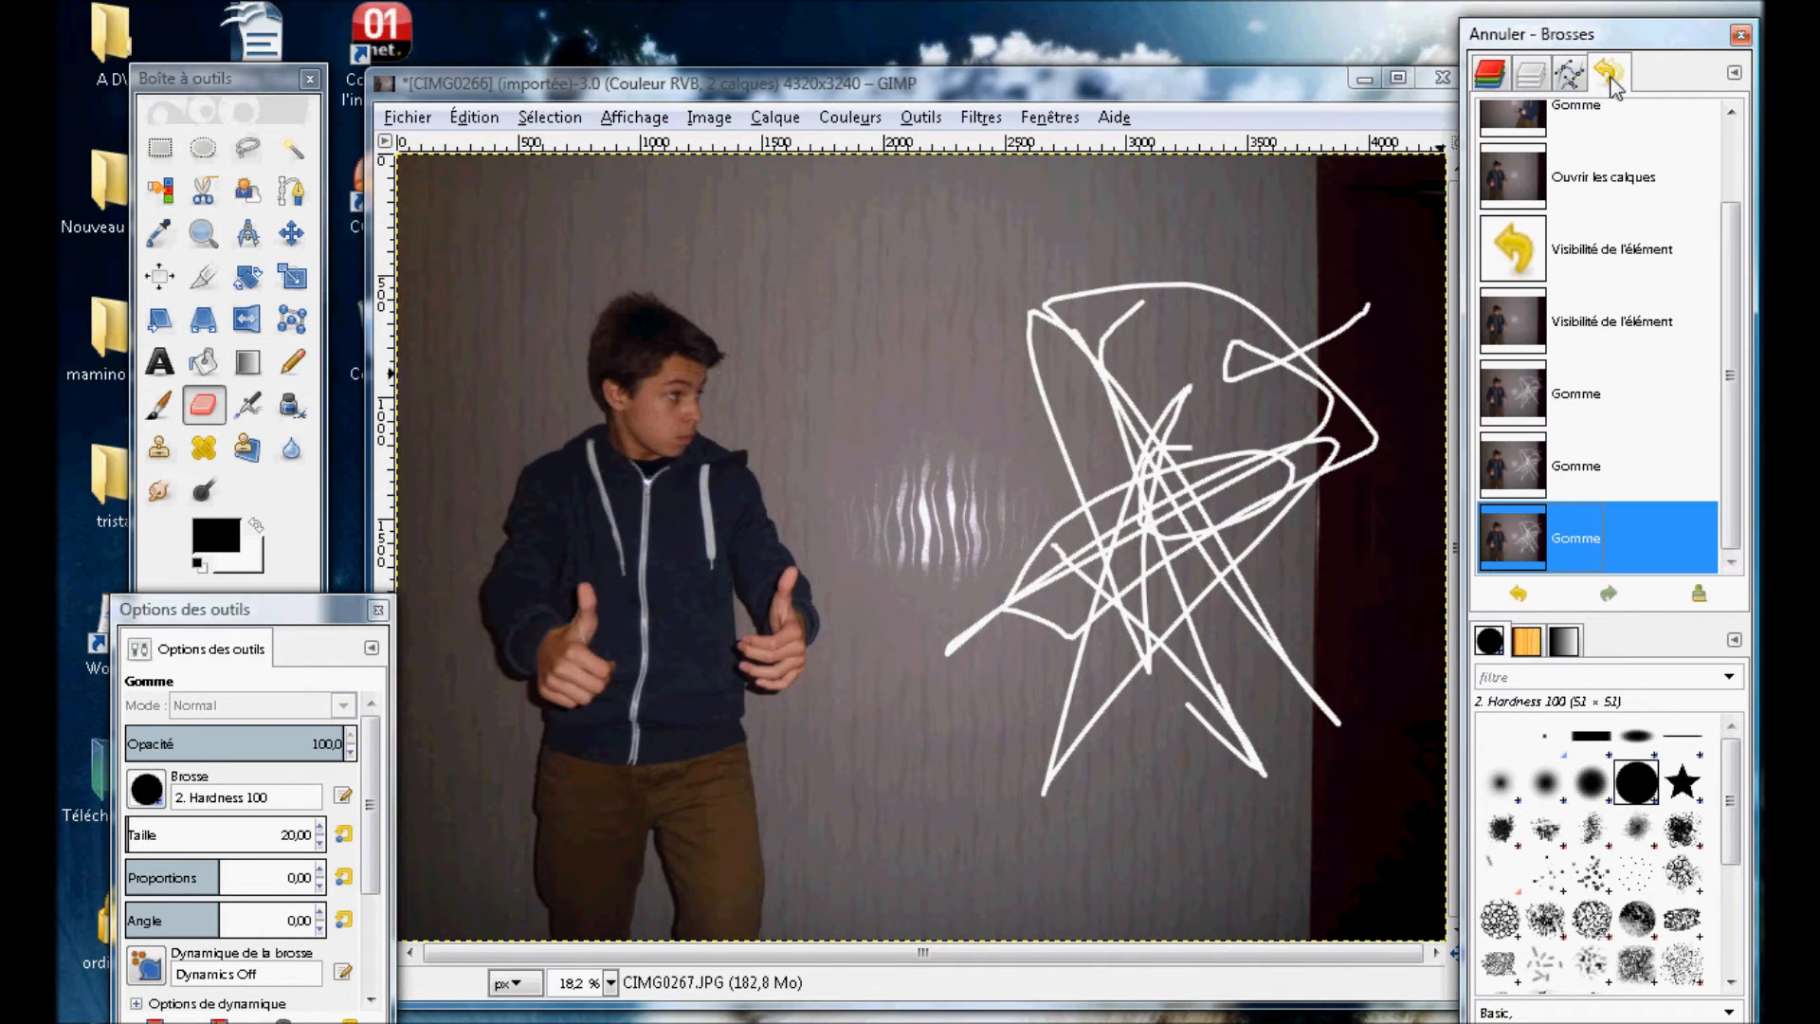
click(1564, 333)
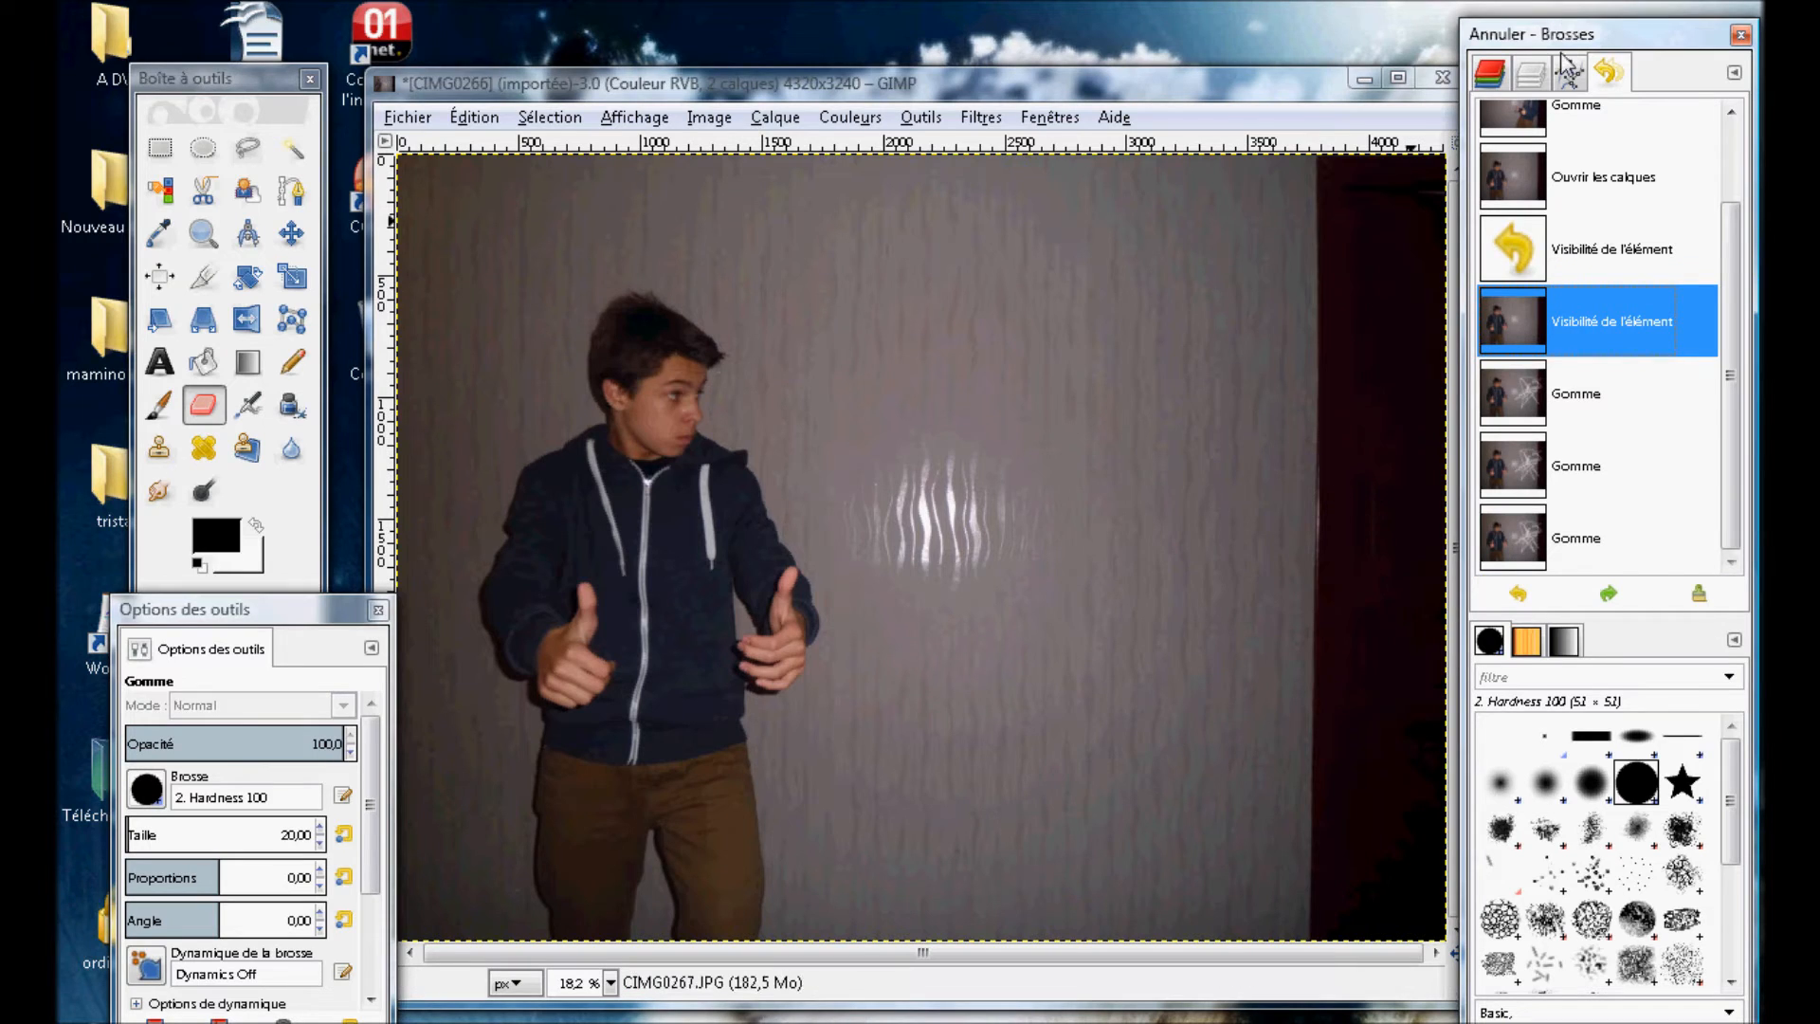
click(1489, 73)
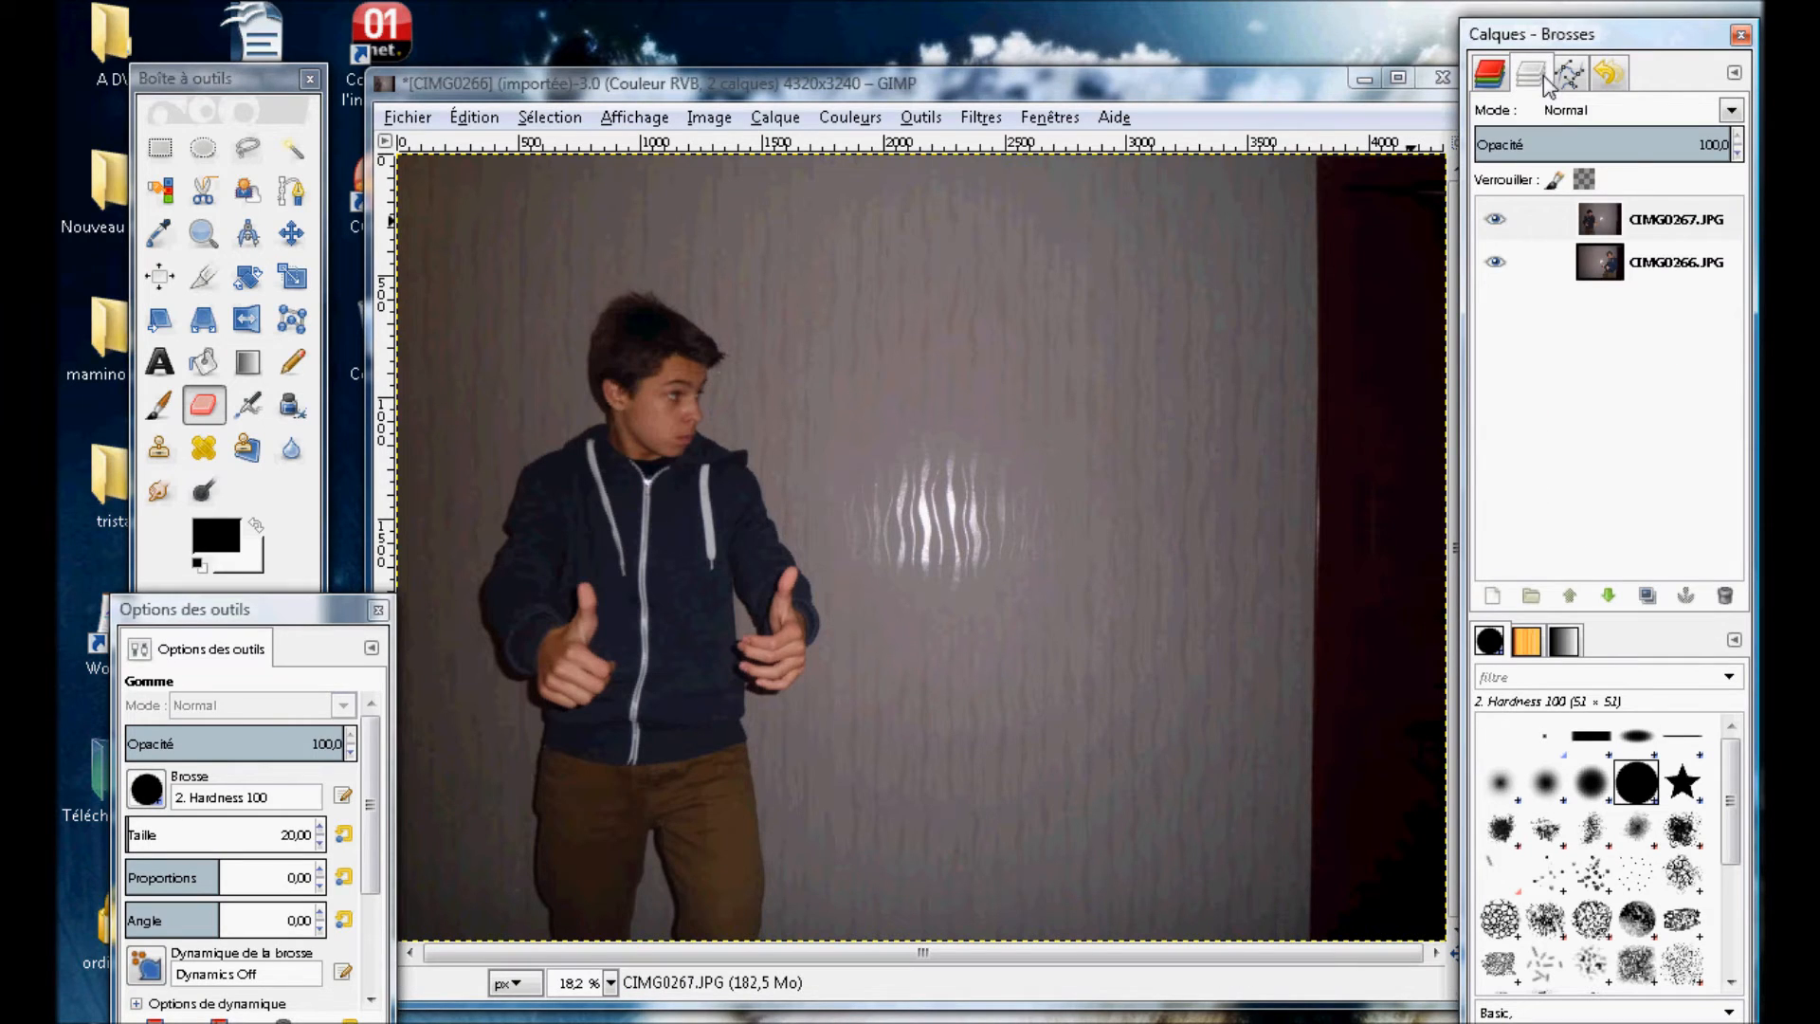
Add an alpha channel to the CIMG0267.JPG layer.
right_click(1651, 227)
right_click(1652, 227)
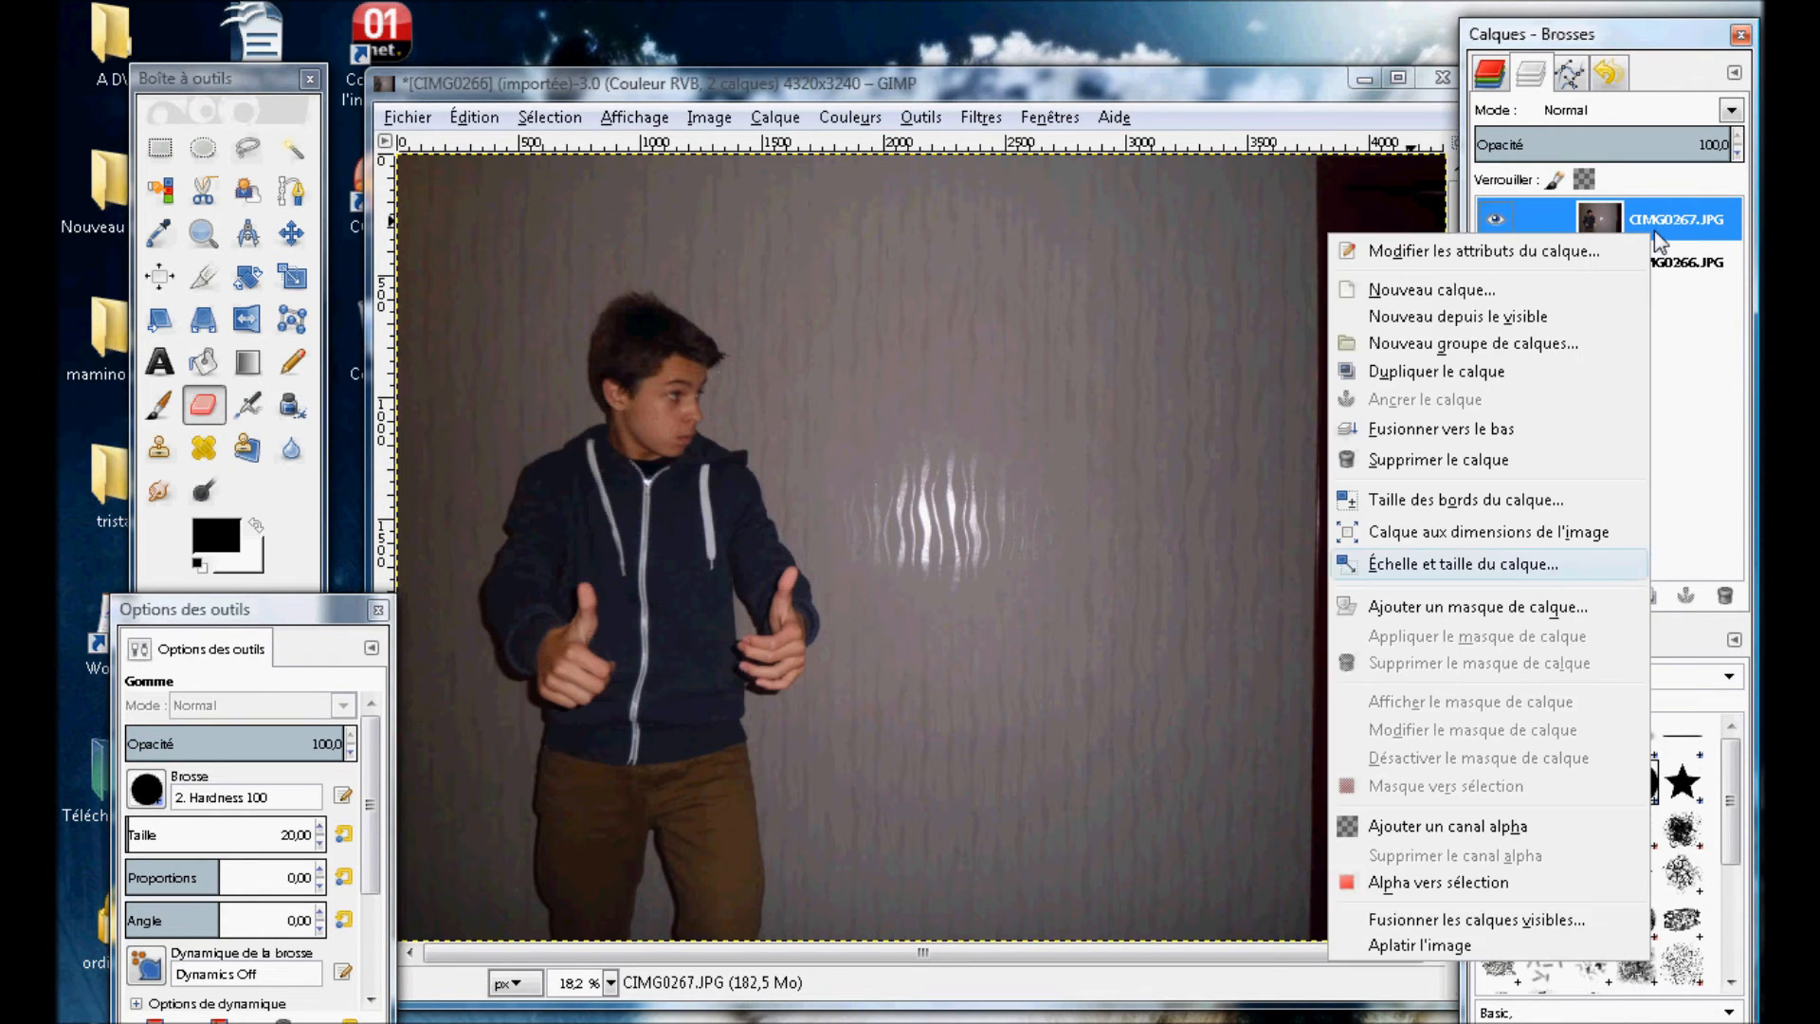
click(1462, 828)
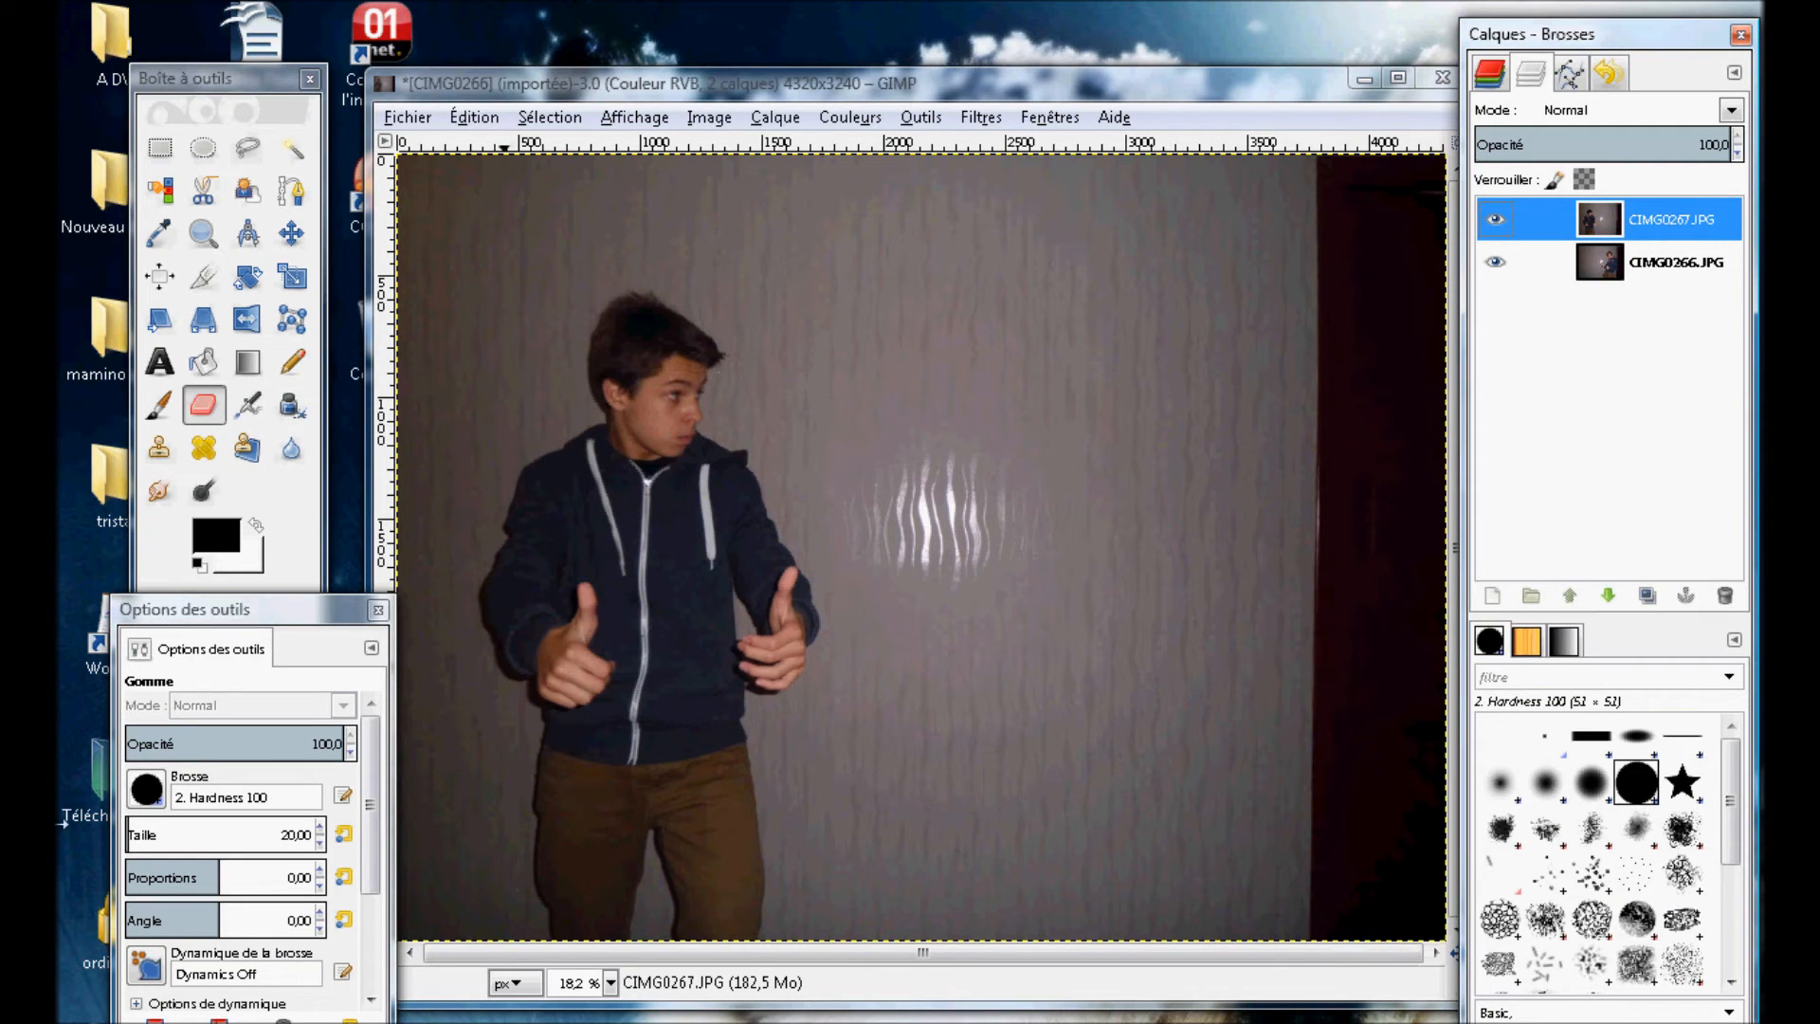
Set the eraser size to 192.30 and erase the CIMG0267.JPG layer over the person in the photo beneath until the whole figure is revealed.
drag(127, 834, 161, 835)
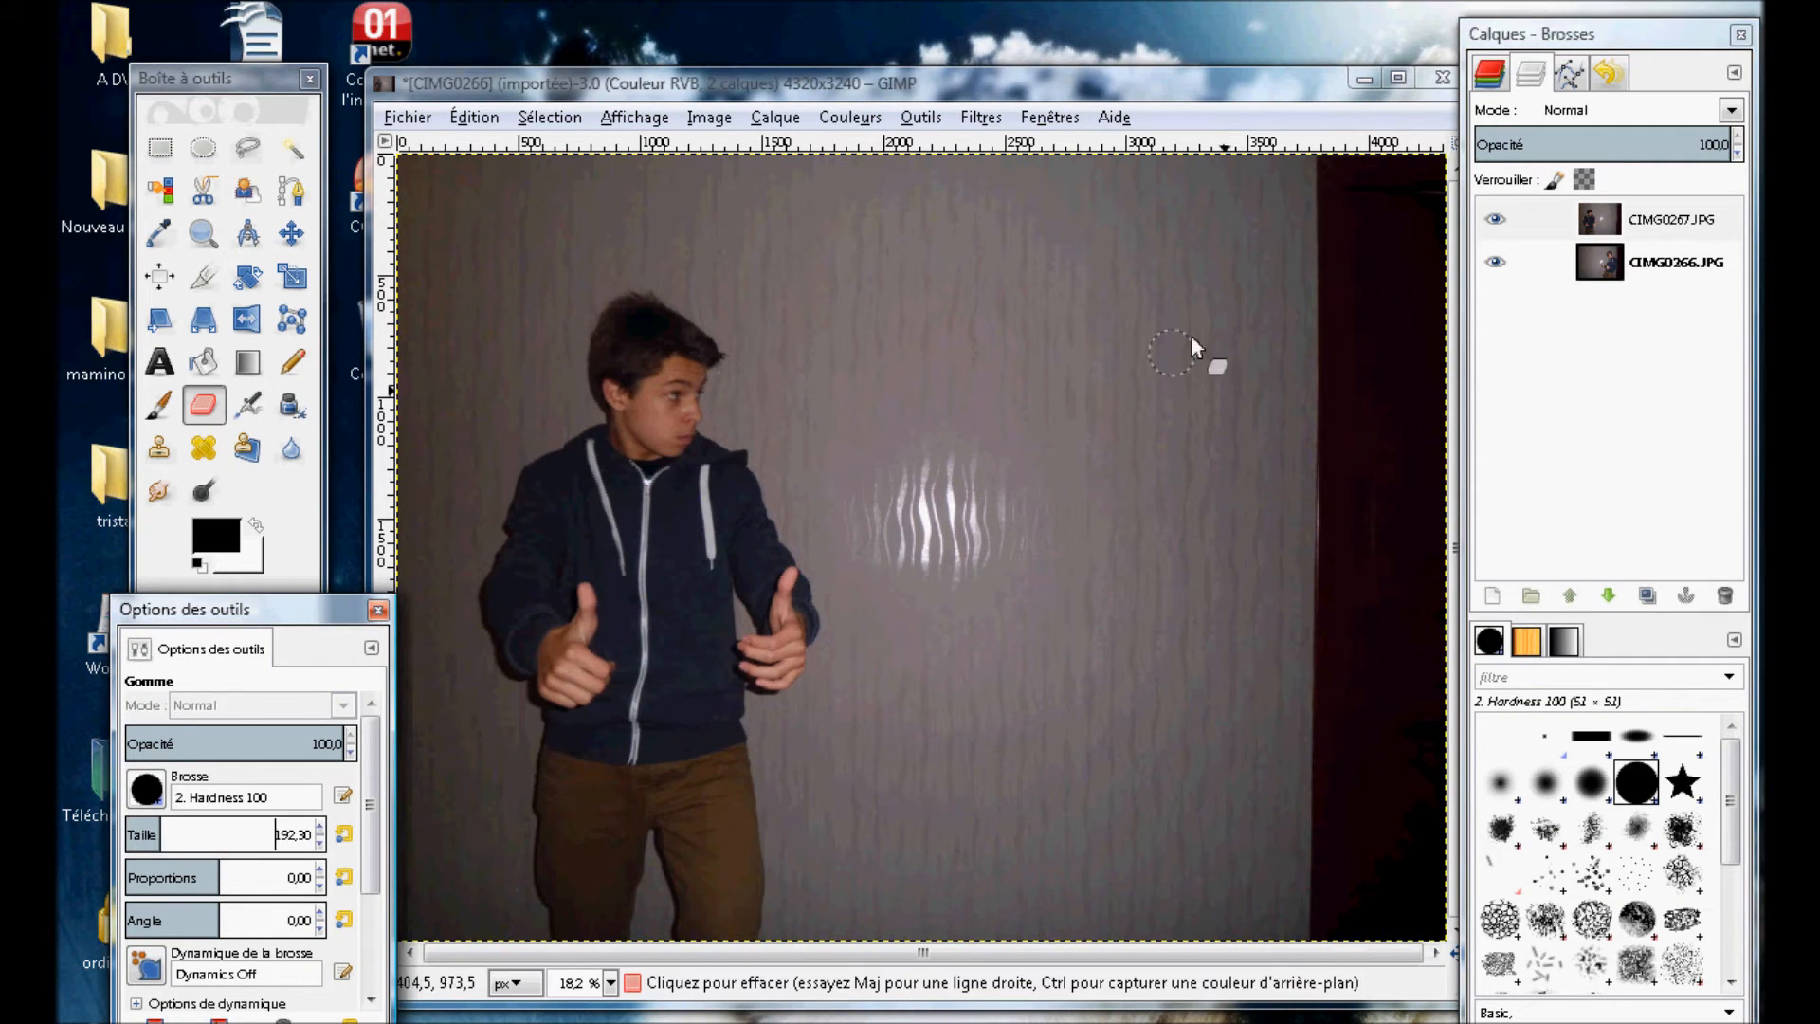
mouse_move(1223, 283)
mouse_down()
mouse_move(1216, 452)
mouse_move(1276, 780)
mouse_move(1225, 366)
mouse_move(1319, 695)
mouse_move(1280, 749)
mouse_move(1297, 857)
mouse_move(1293, 458)
mouse_move(1271, 402)
mouse_up()
mouse_move(1247, 184)
mouse_down()
mouse_move(1116, 488)
mouse_move(1169, 214)
mouse_move(992, 590)
mouse_move(1084, 339)
mouse_up()
mouse_move(1224, 394)
mouse_down()
mouse_move(1107, 230)
mouse_move(1137, 524)
mouse_move(1259, 816)
mouse_move(1124, 408)
mouse_move(1191, 901)
mouse_move(1087, 456)
mouse_move(1164, 549)
mouse_up()
drag(1270, 910, 1256, 934)
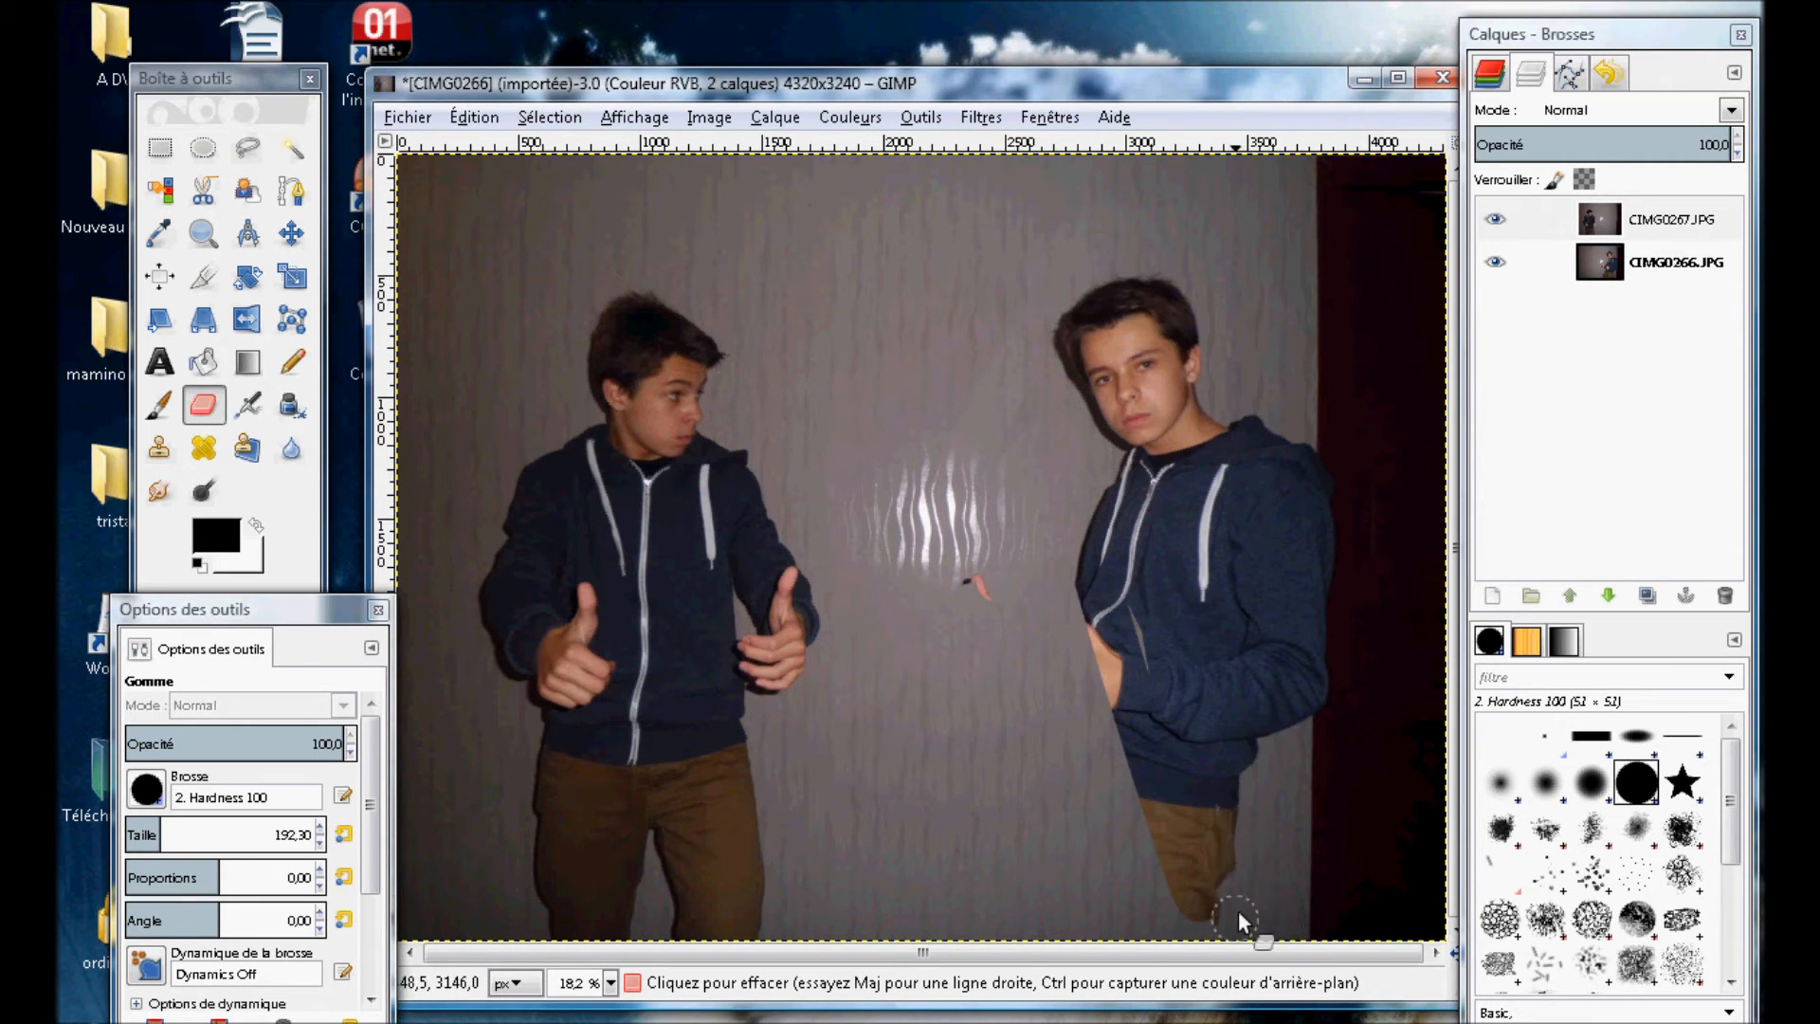
mouse_move(1216, 794)
mouse_down()
mouse_move(1169, 899)
mouse_move(1092, 681)
mouse_move(1140, 992)
mouse_move(1087, 902)
mouse_move(1078, 726)
mouse_move(1108, 893)
mouse_move(1047, 578)
mouse_move(960, 906)
mouse_move(960, 636)
mouse_move(988, 913)
mouse_move(1080, 915)
mouse_move(1033, 762)
mouse_move(1032, 972)
mouse_move(1040, 813)
mouse_move(1010, 529)
mouse_move(1008, 839)
mouse_move(974, 576)
mouse_move(1056, 742)
mouse_move(1083, 682)
mouse_up()
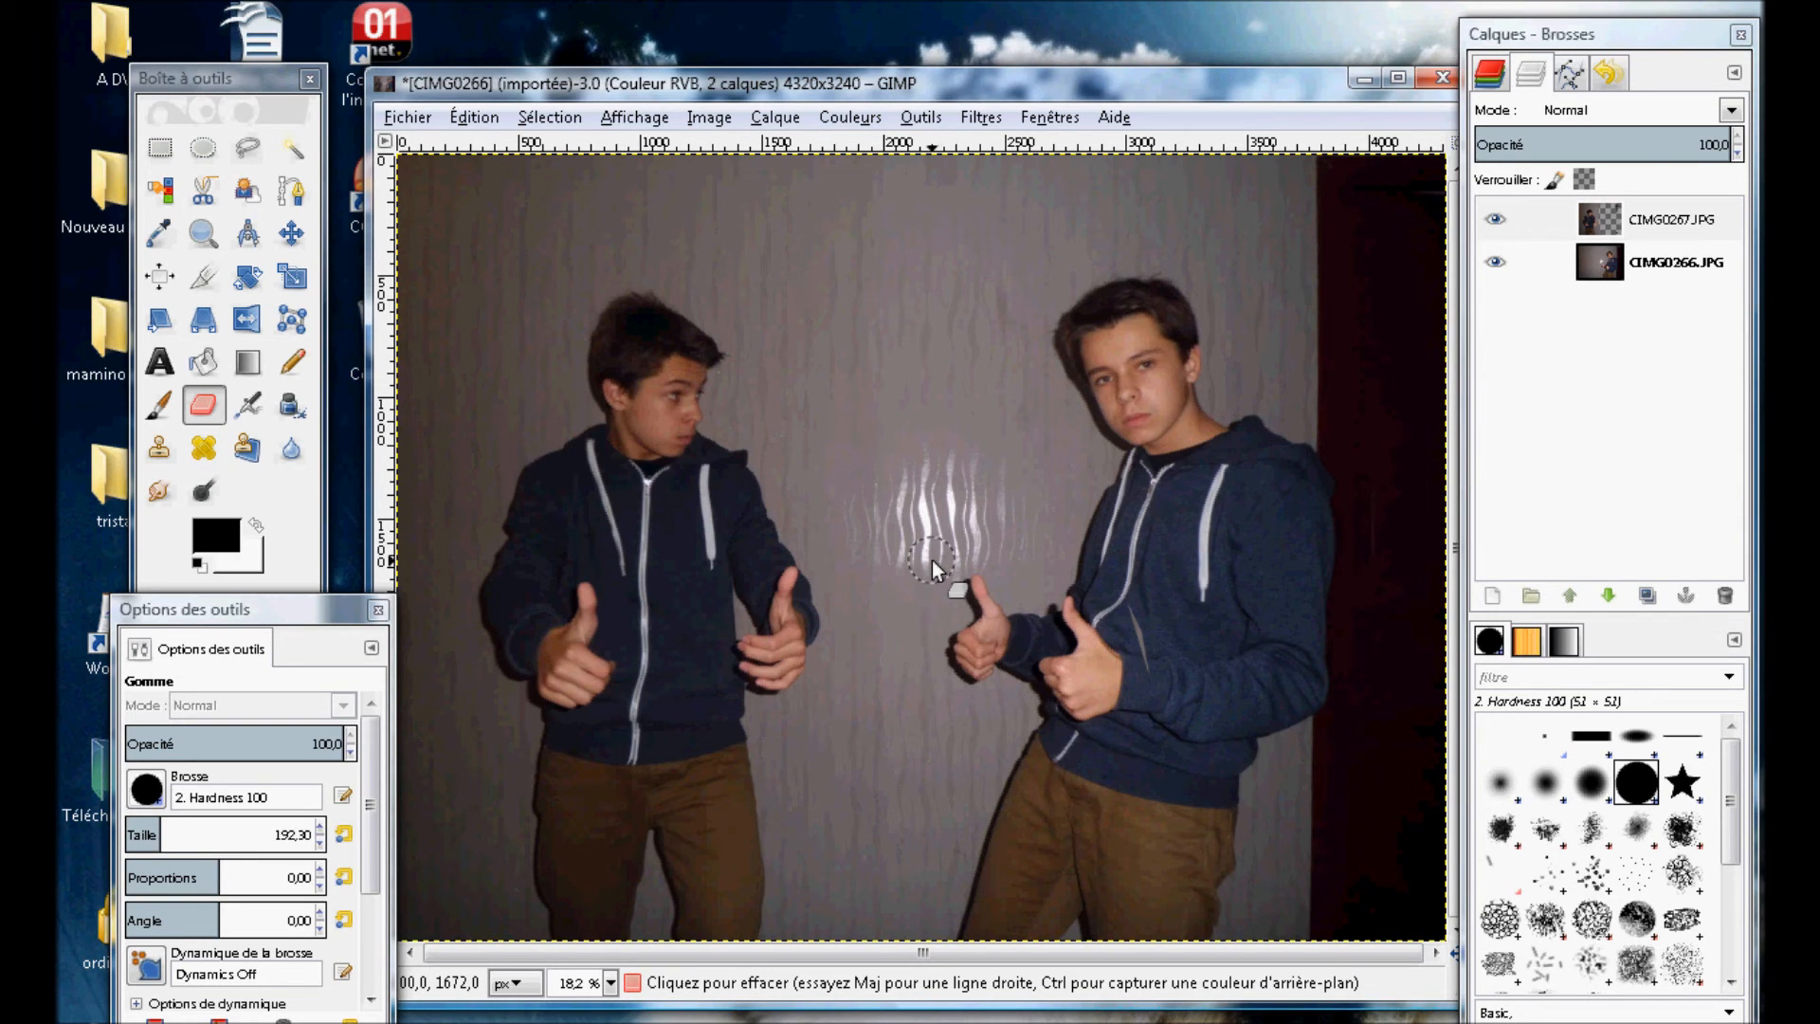
Export the finished montage to the tristan folder as "montage photo tuto.JPG" with JPEG quality 92.
click(408, 117)
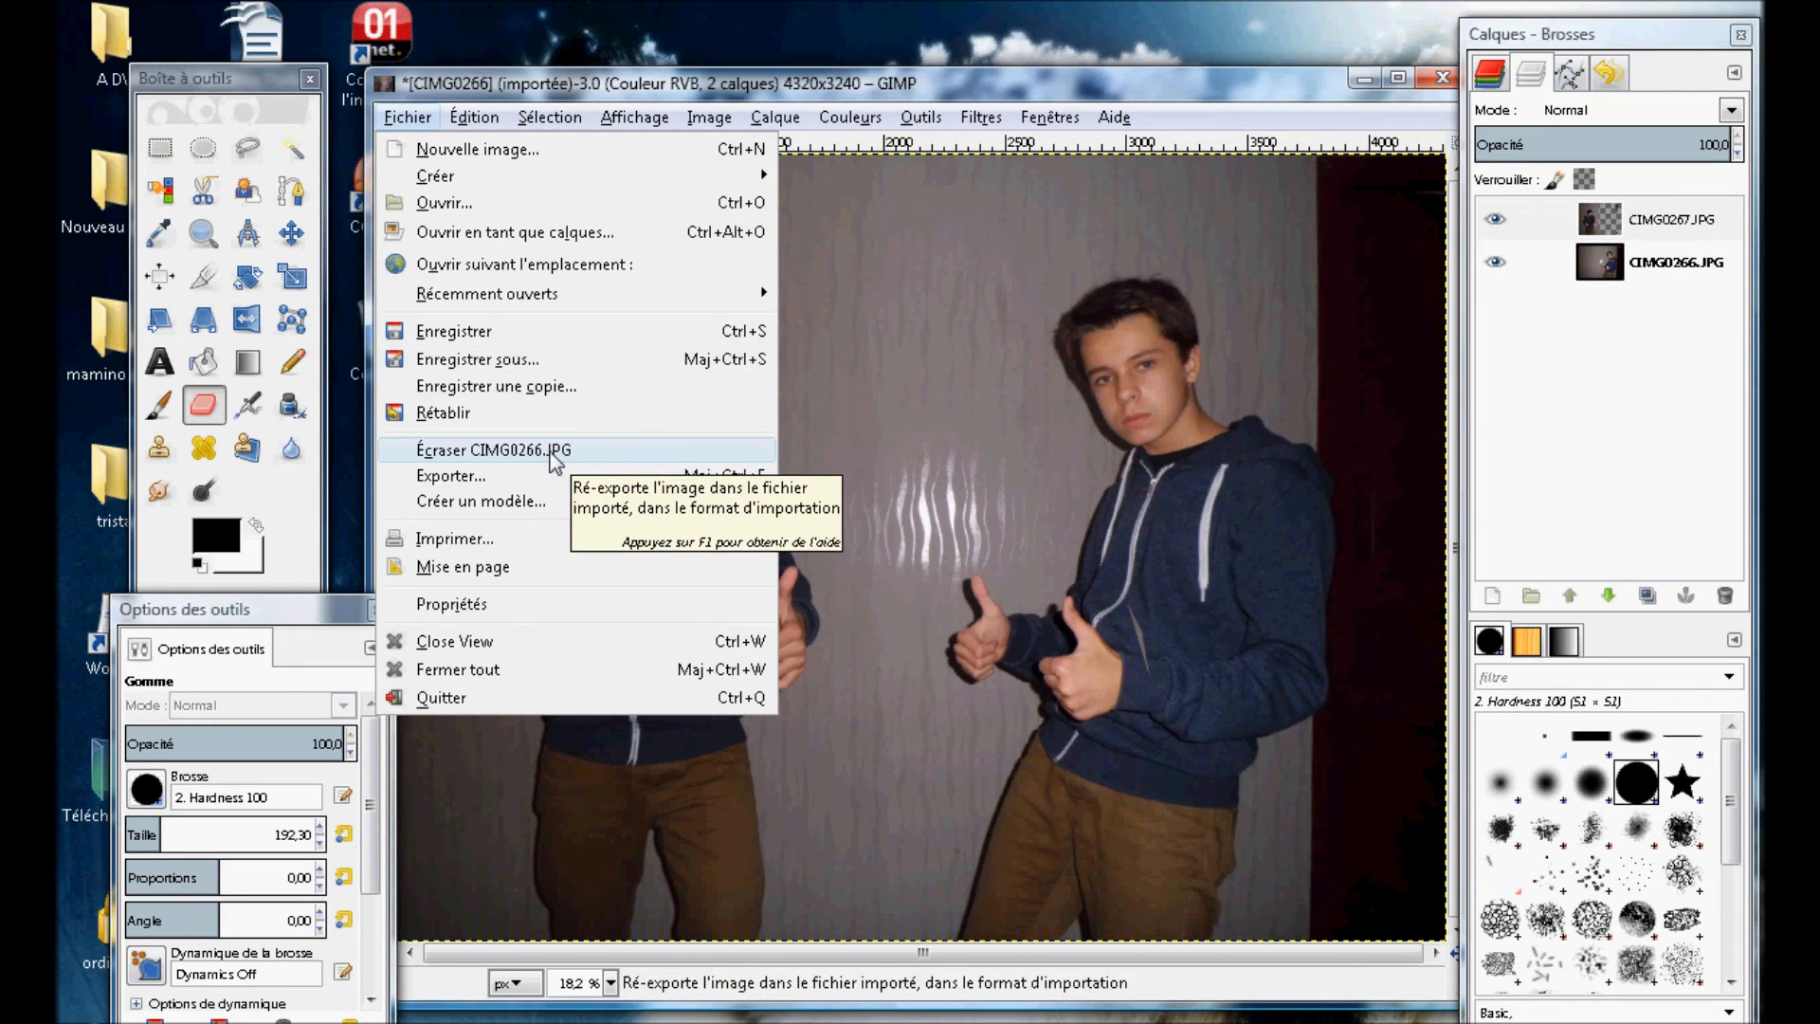
click(555, 477)
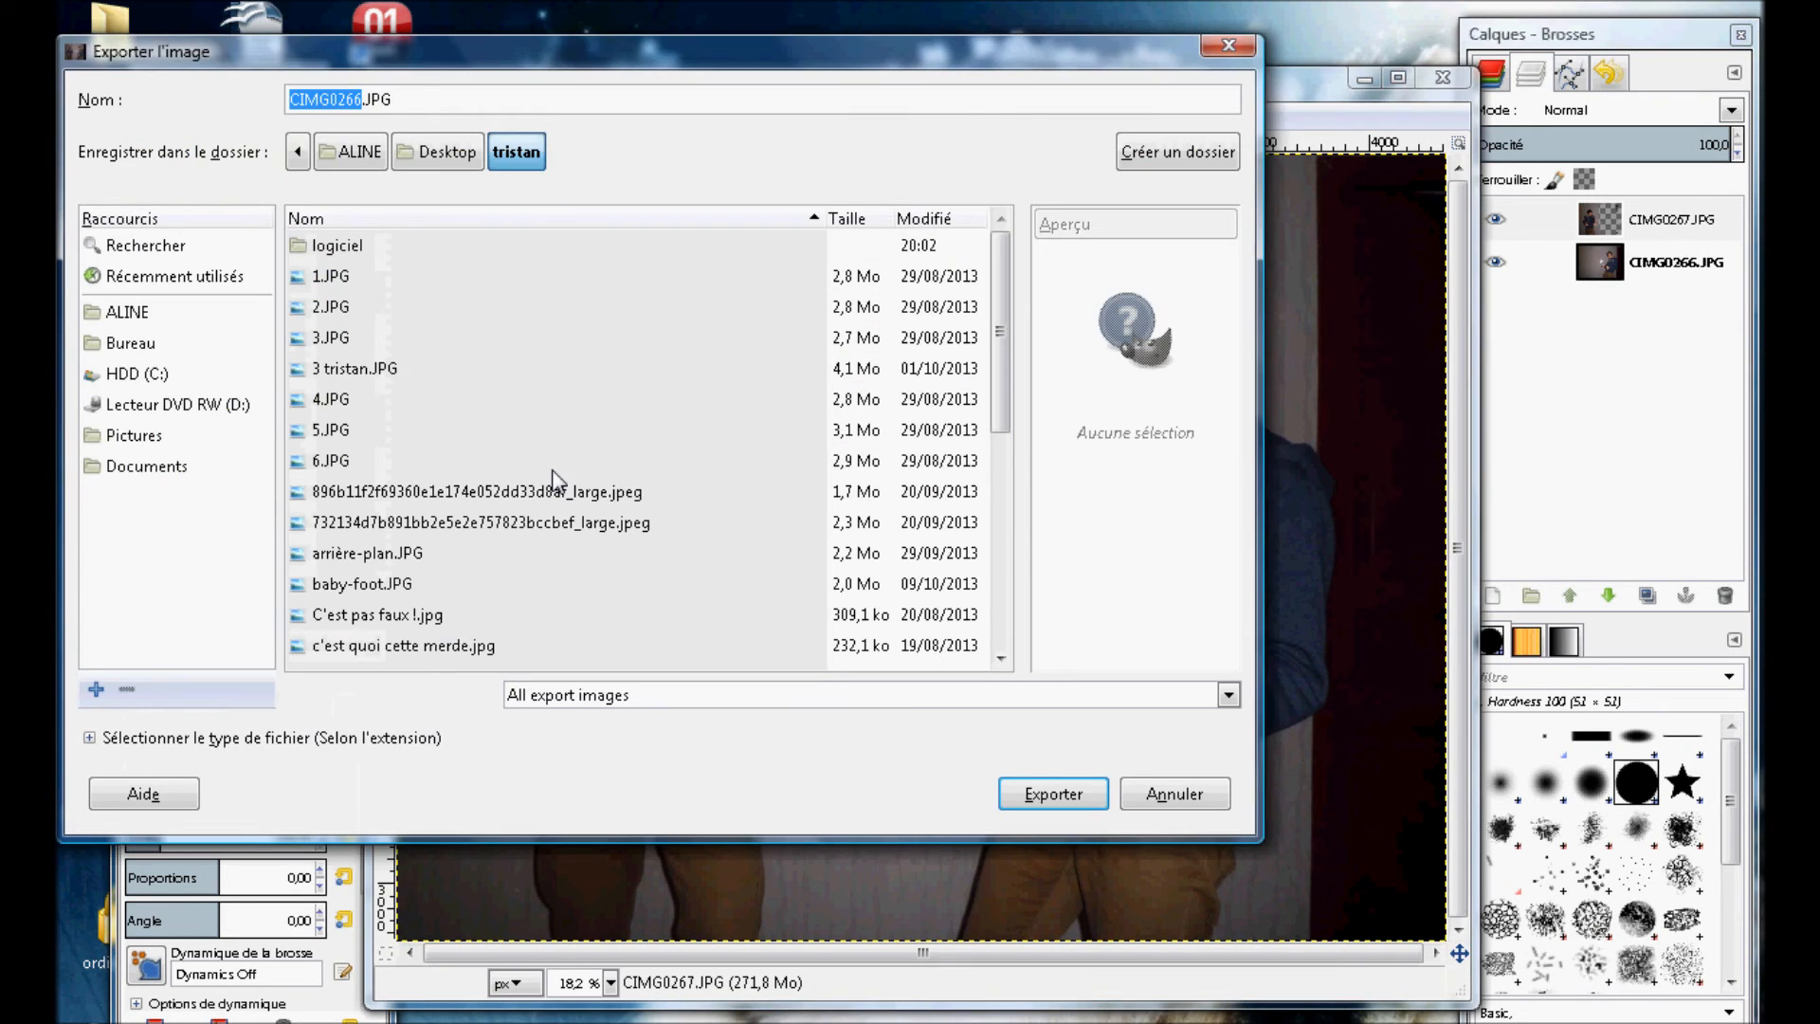
text(montage photo tuto)
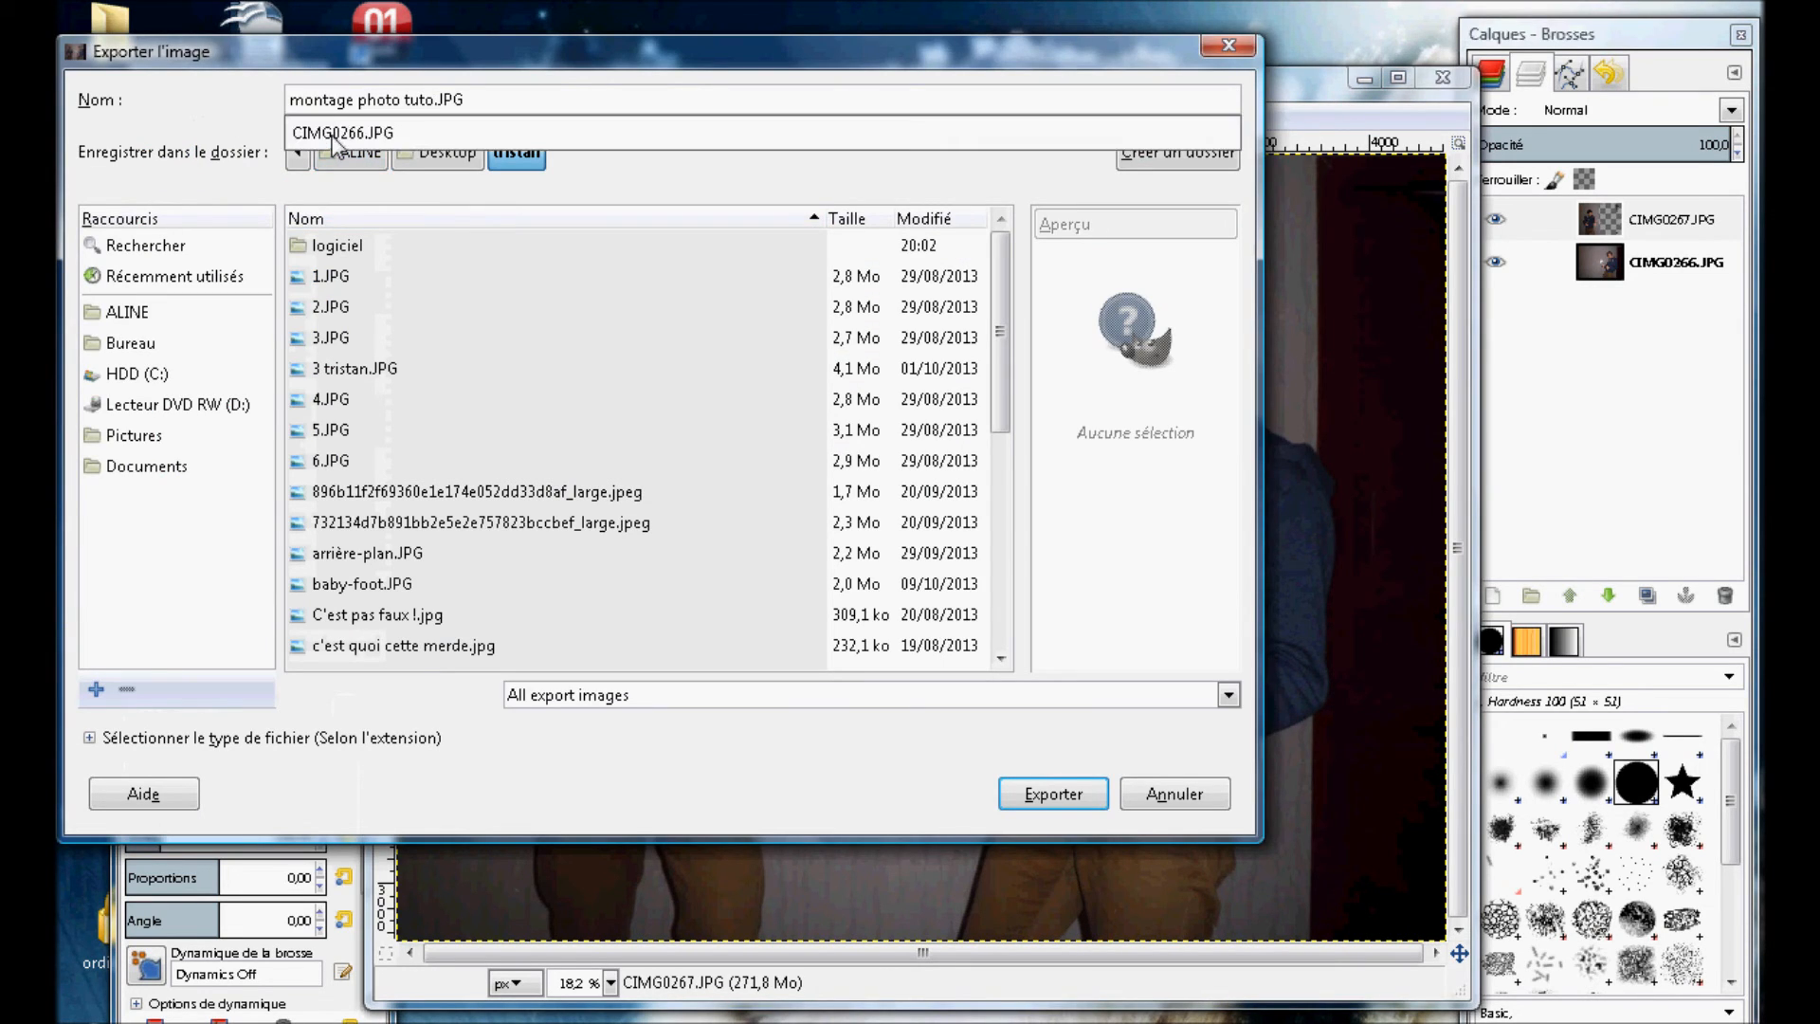
click(1046, 801)
click(1046, 800)
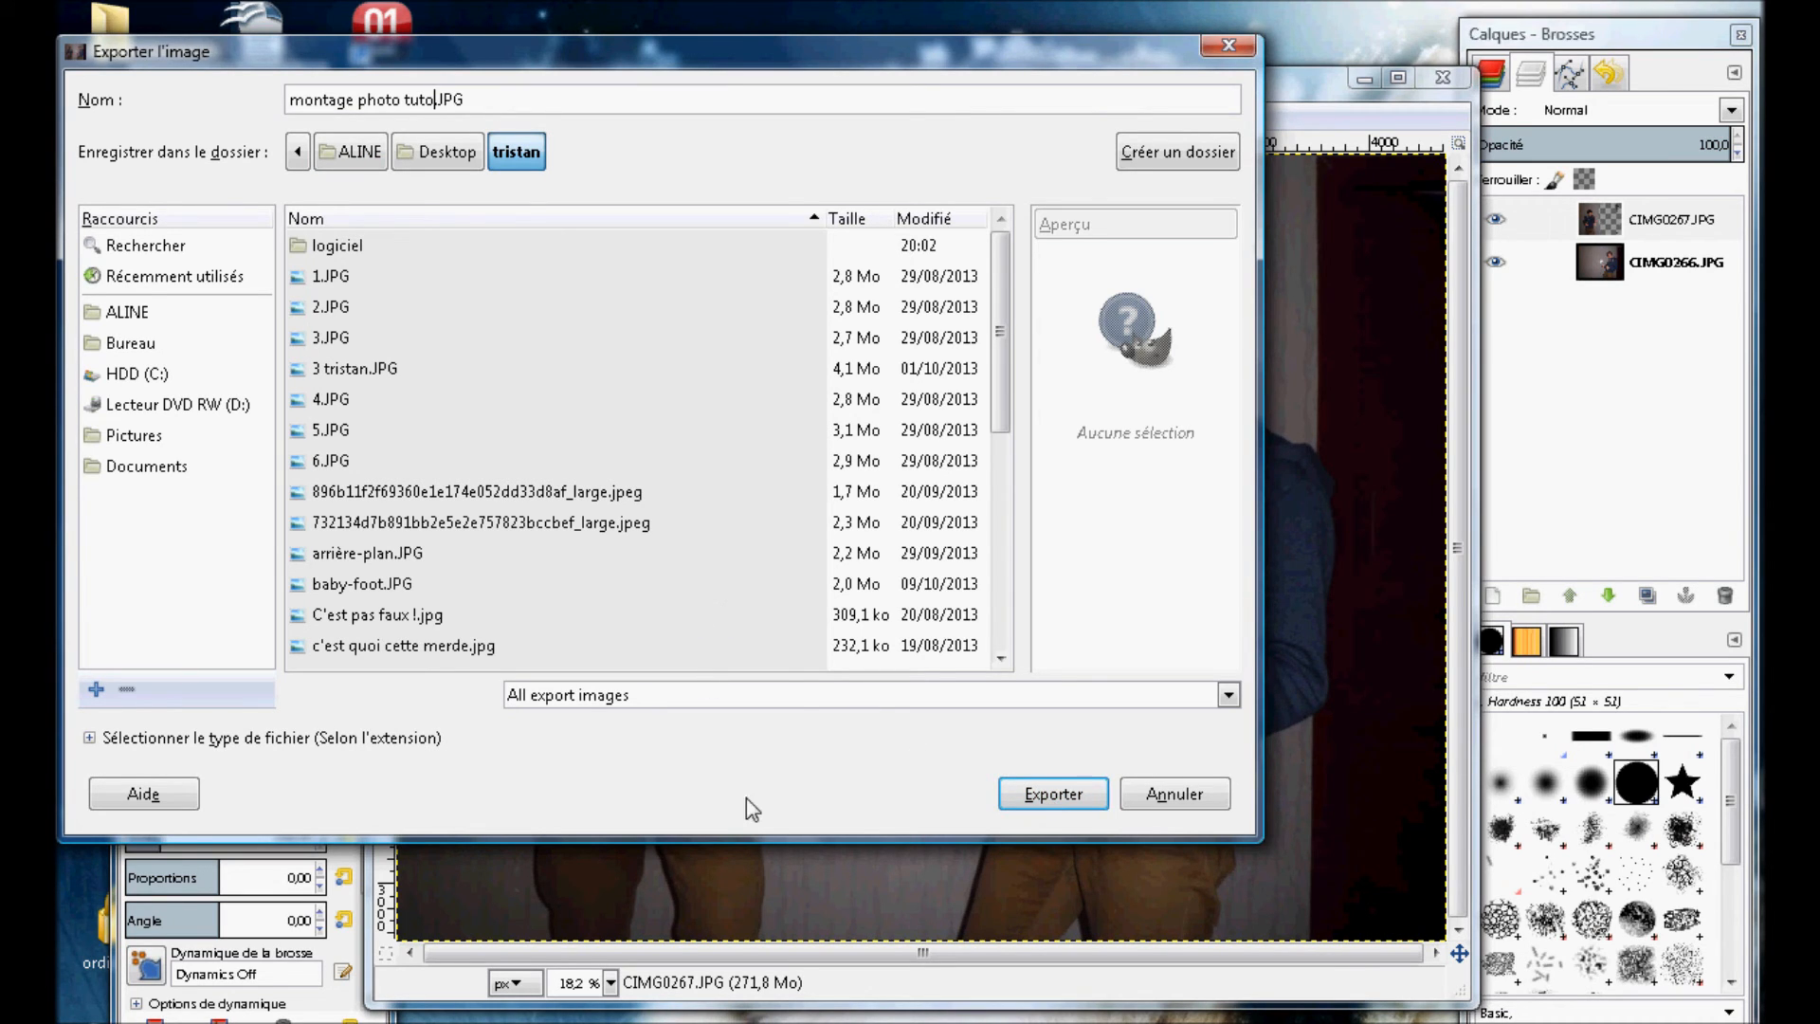
click(1048, 796)
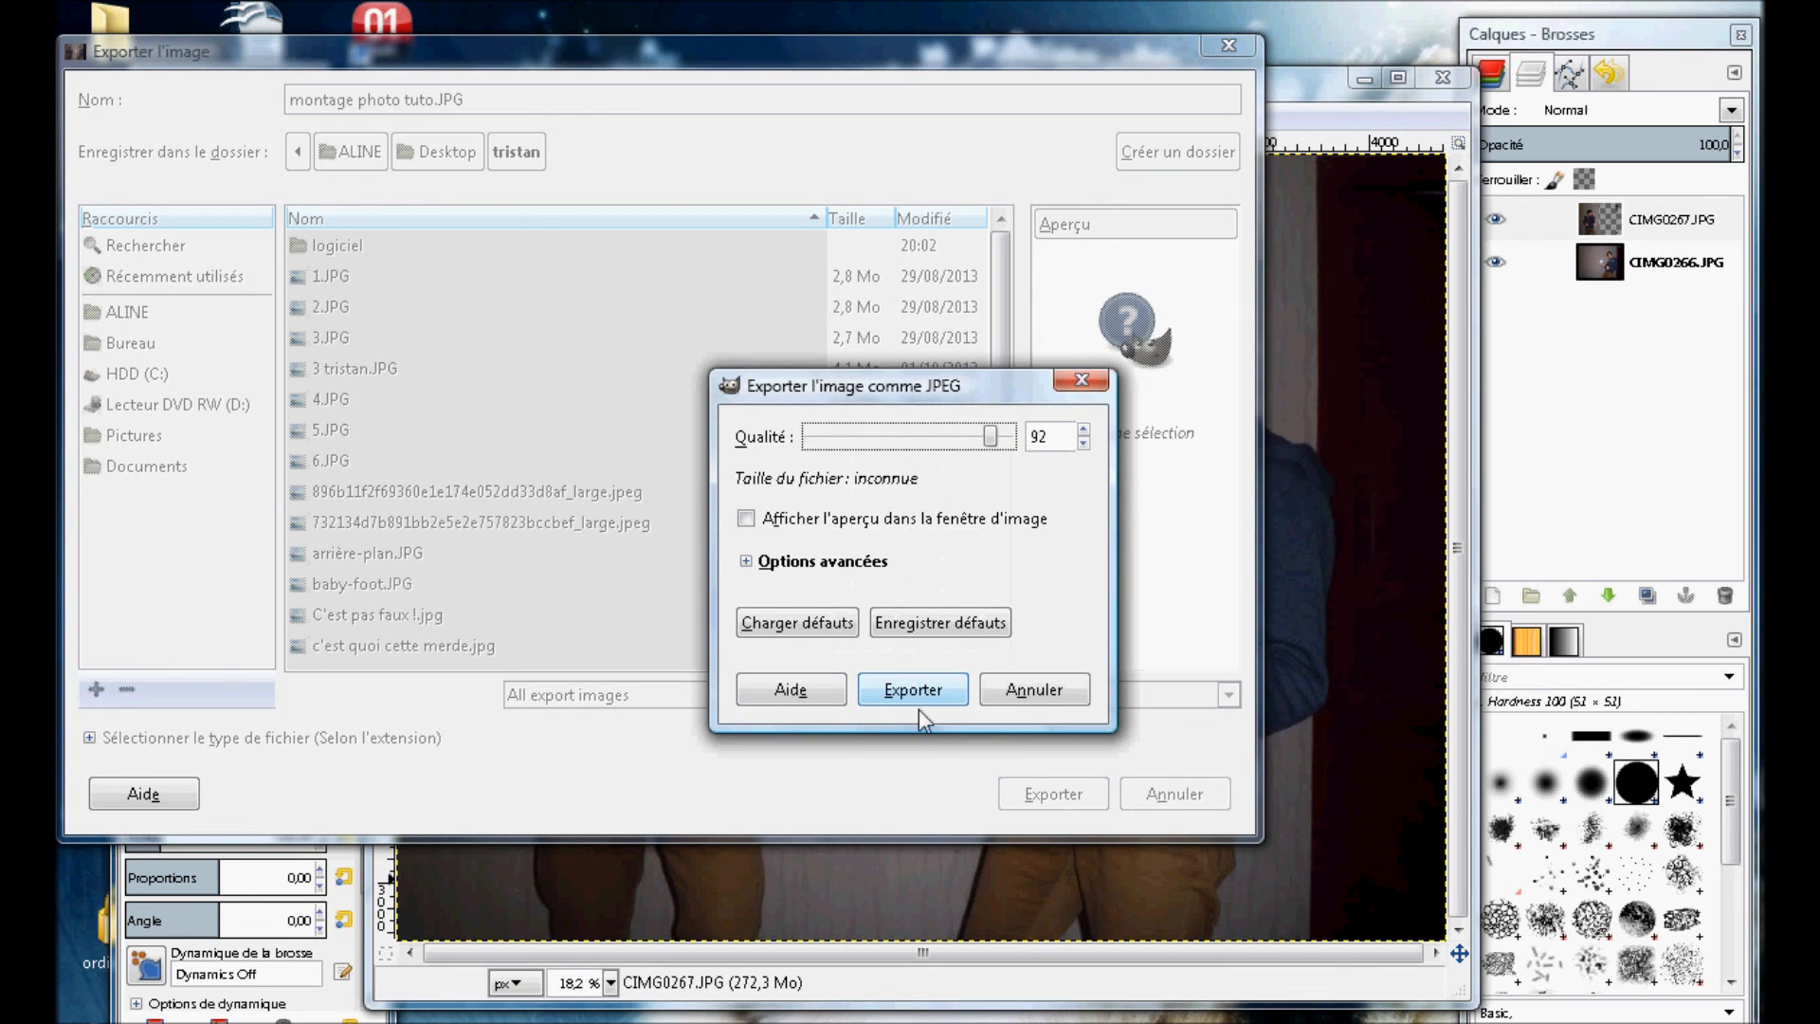
click(914, 698)
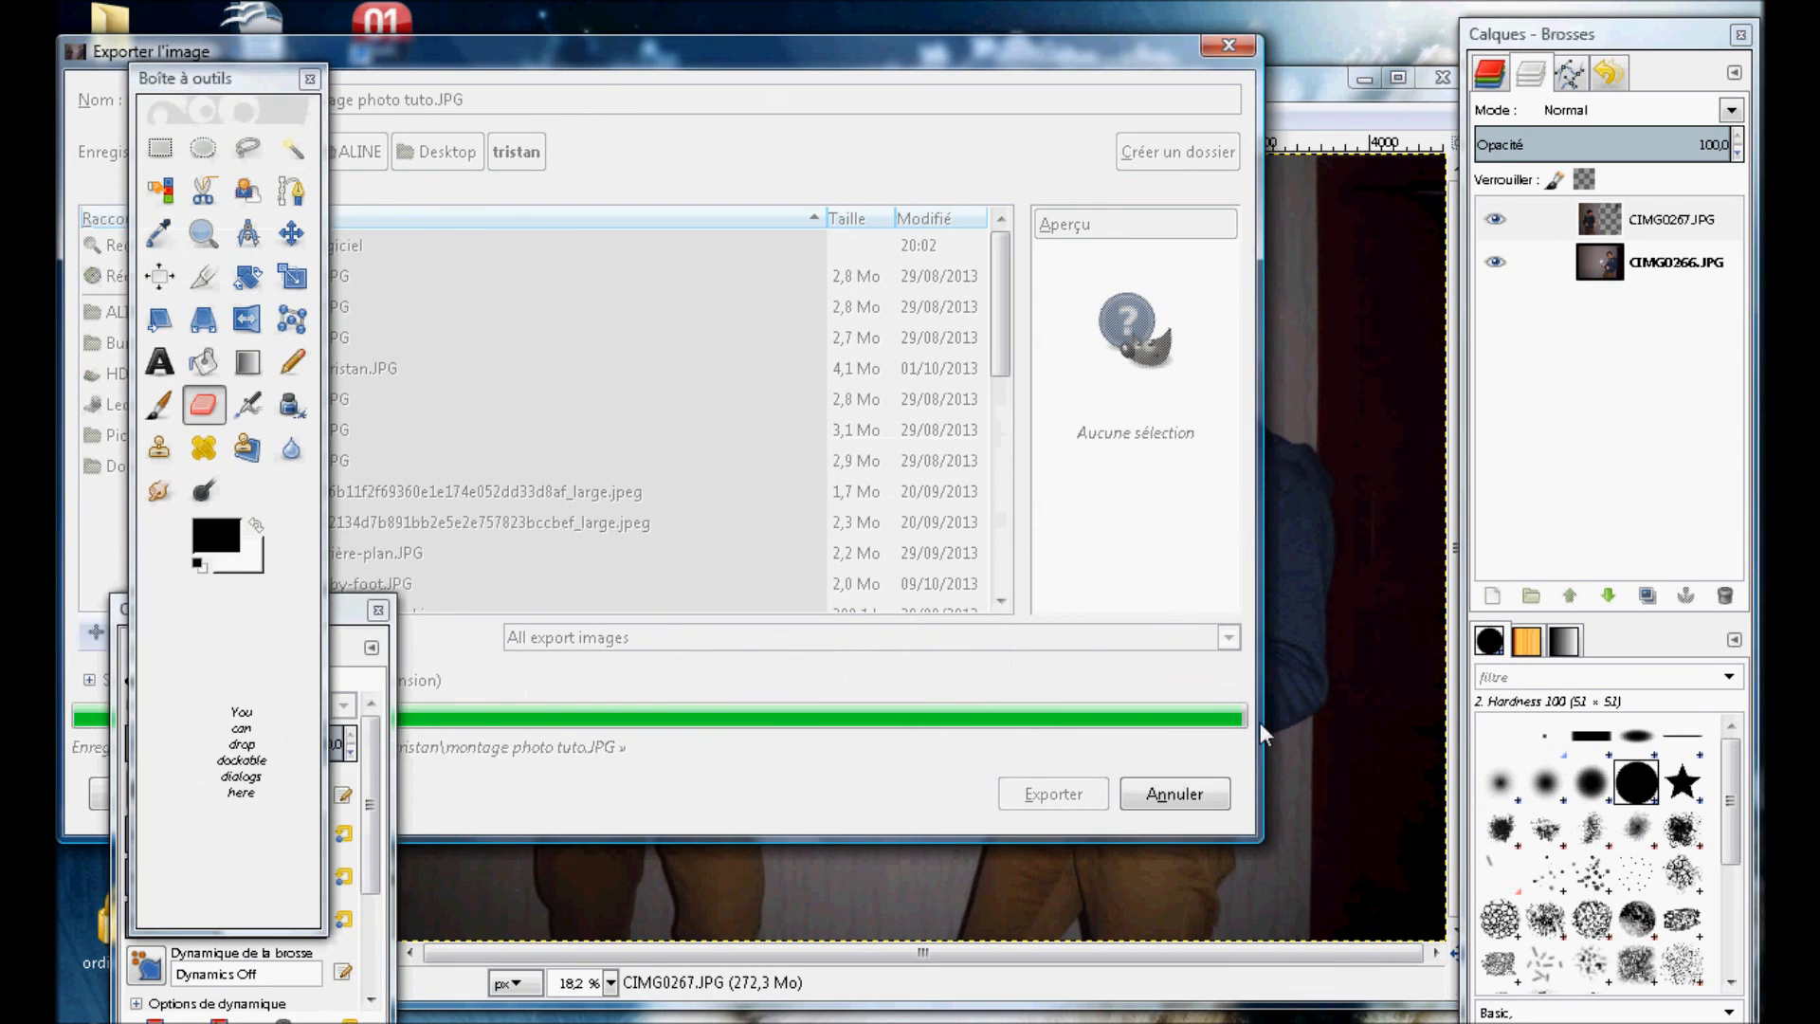